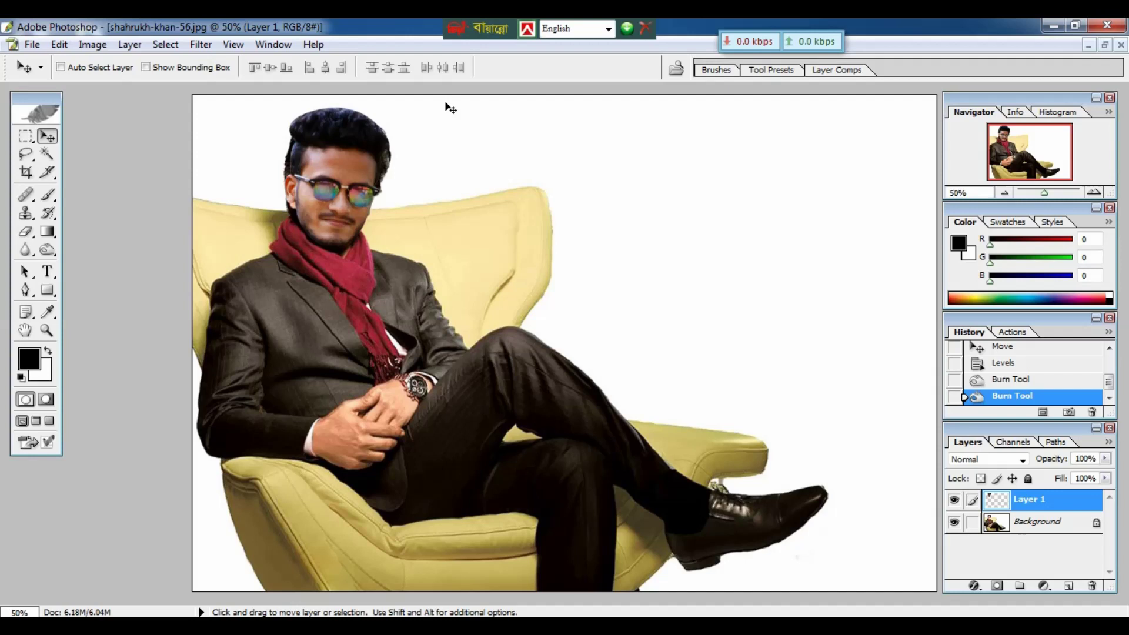
- Step back and reposition the pasted face over the celebrity's head to preview the swap
key("ctrl+z")
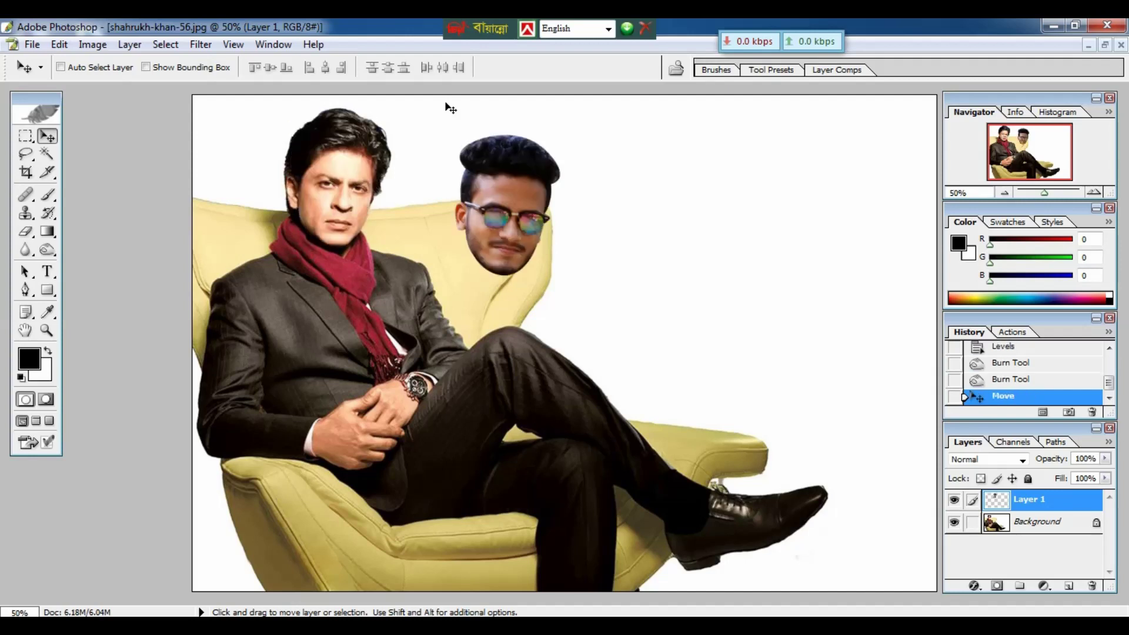
left_click_drag(505, 236, 310, 203)
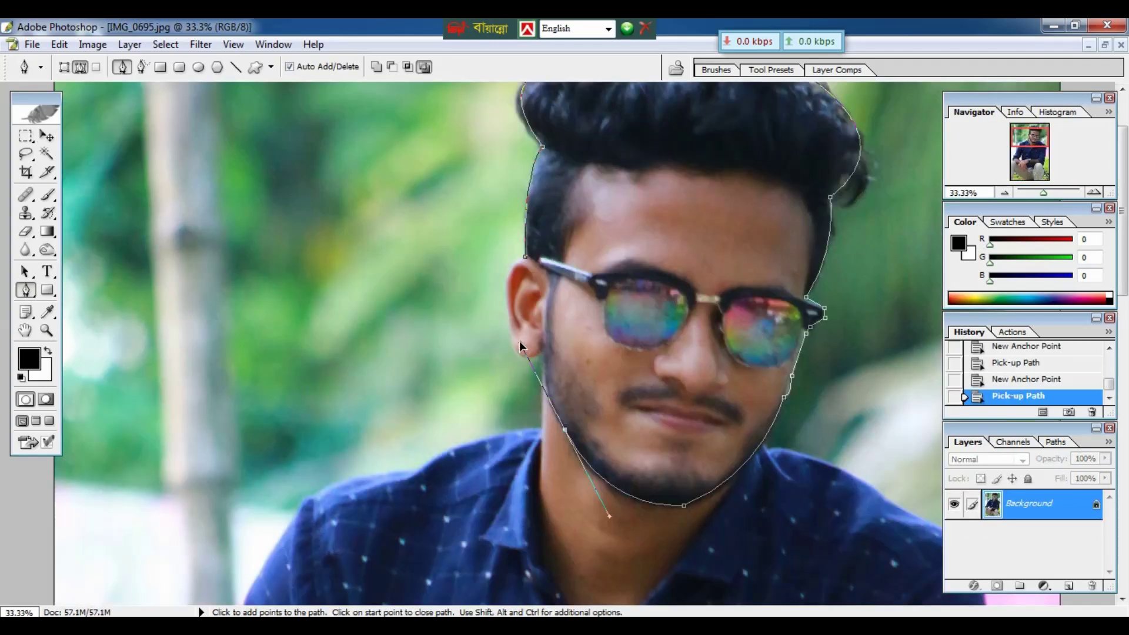
left_click_drag(565, 435, 611, 517)
- Step back through the outline-tracing history states to compare the swap before and after
left_click(565, 430, "alt")
left_click_drag(545, 349, 506, 280)
left_click(545, 349, "alt")
left_click(510, 325, "alt")
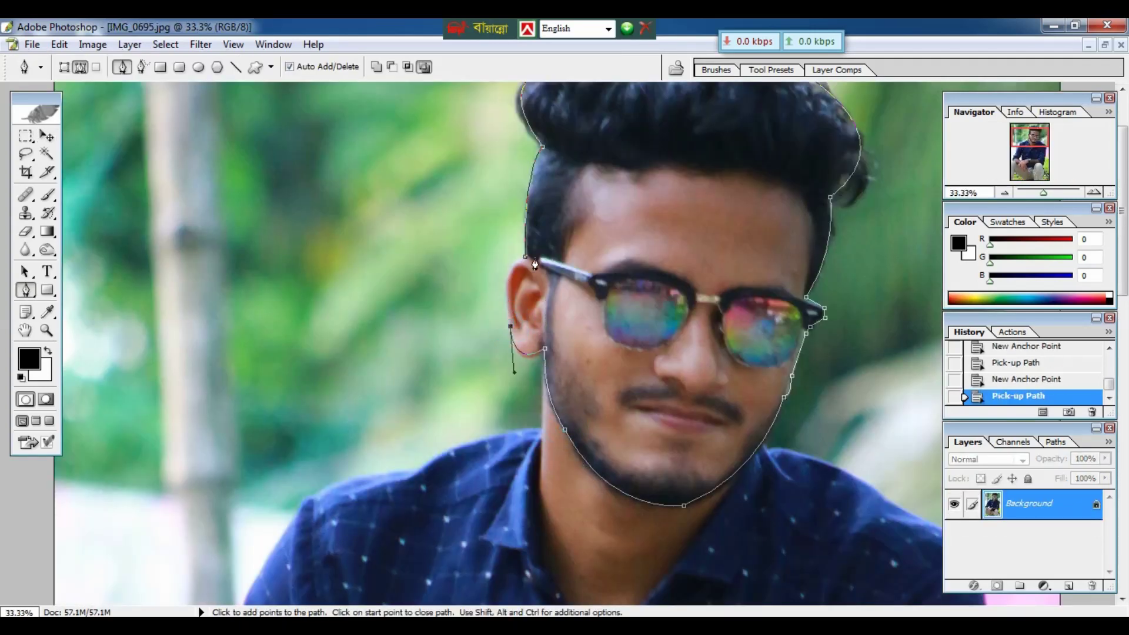
left_click(546, 255)
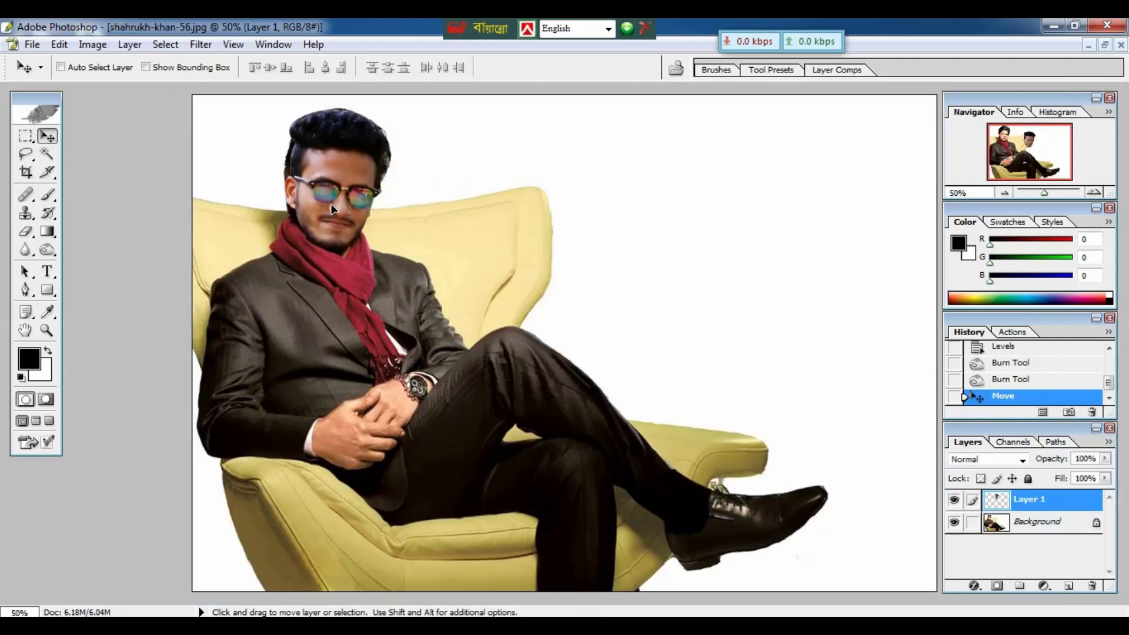
key("ctrl+z")
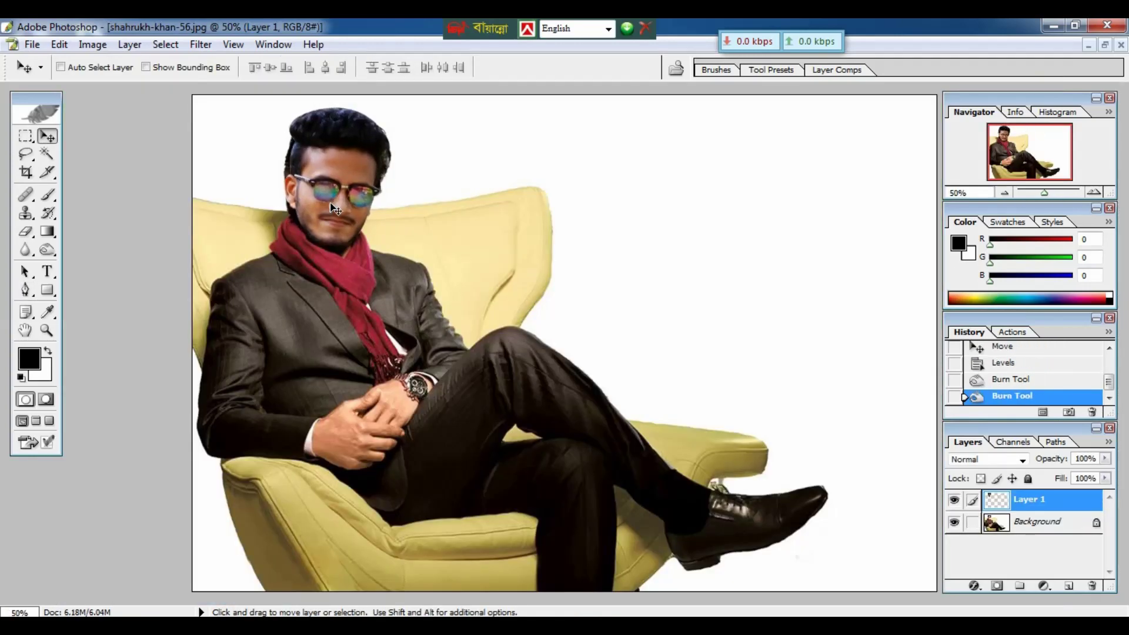
key("ctrl+z")
key("ctrl+z")
key("ctrl+z")
key("ctrl+z")
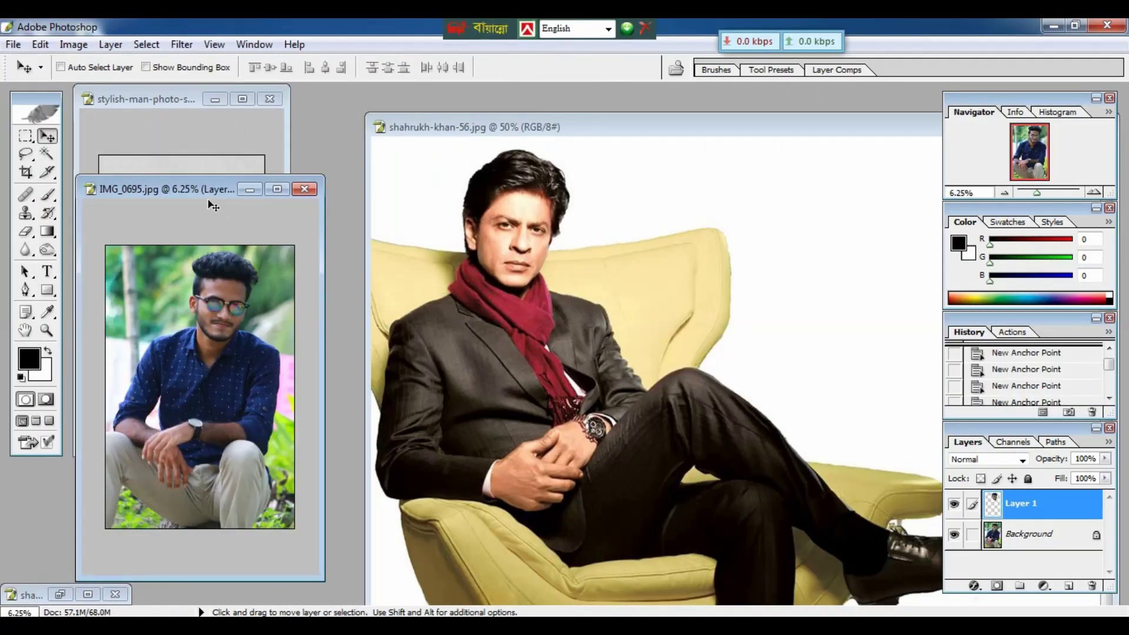
- Rearrange the celebrity and sunglasses portrait windows, then undo the stray paste in IMG_0695
mouse_move(196, 195)
left_mouse_down()
mouse_move(171, 182)
mouse_move(197, 181)
left_mouse_up()
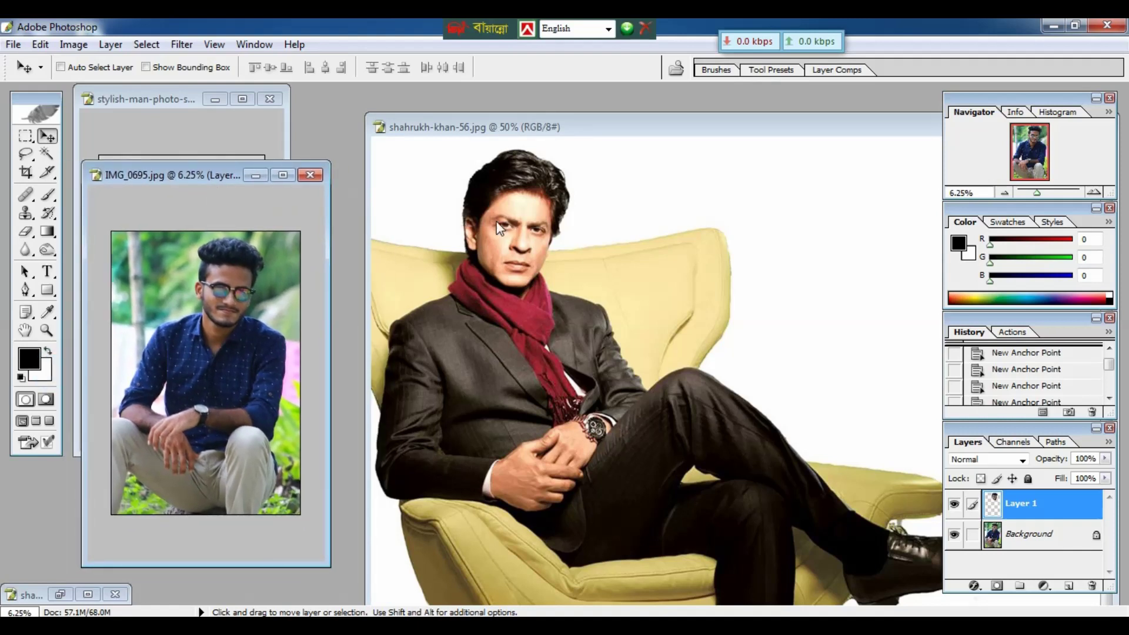
left_click_drag(585, 130, 641, 127)
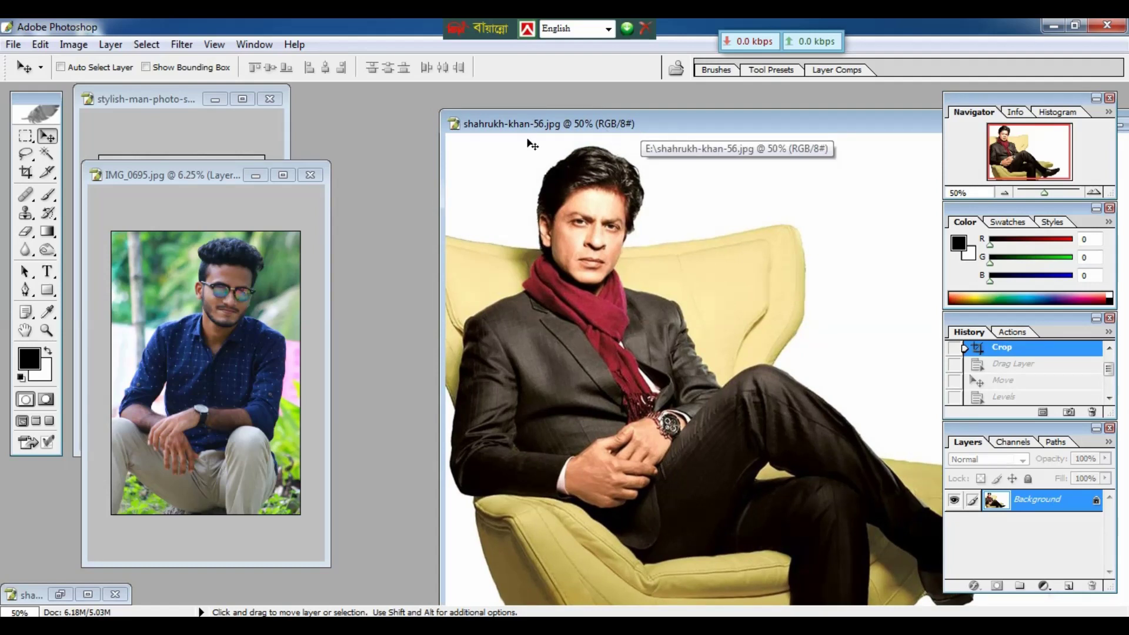
left_click_drag(221, 173, 337, 193)
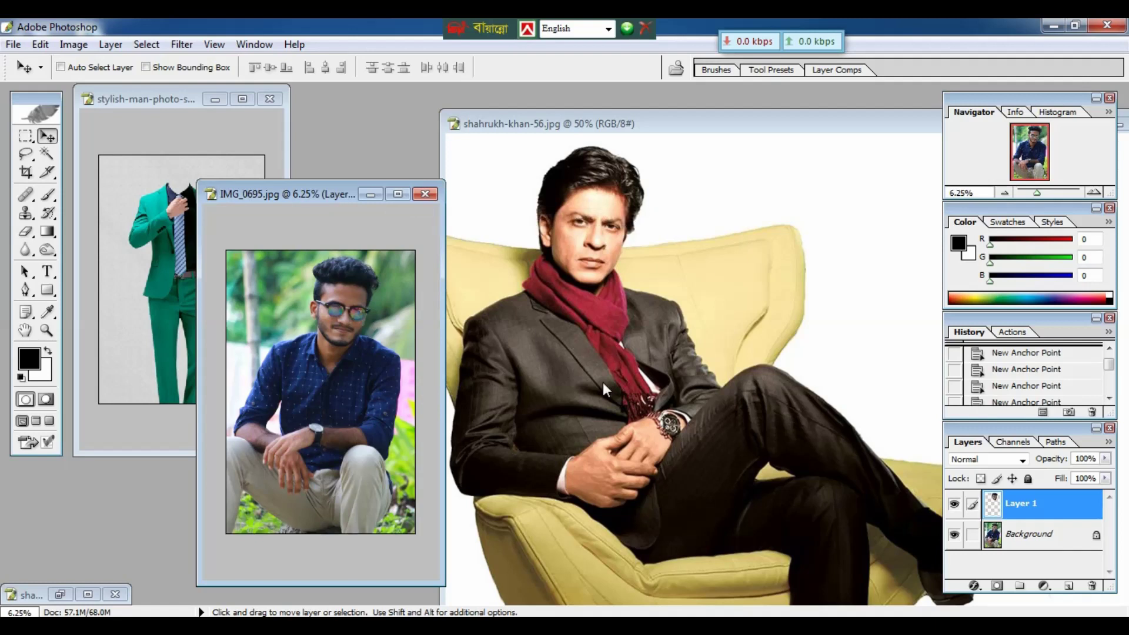
key("ctrl+z")
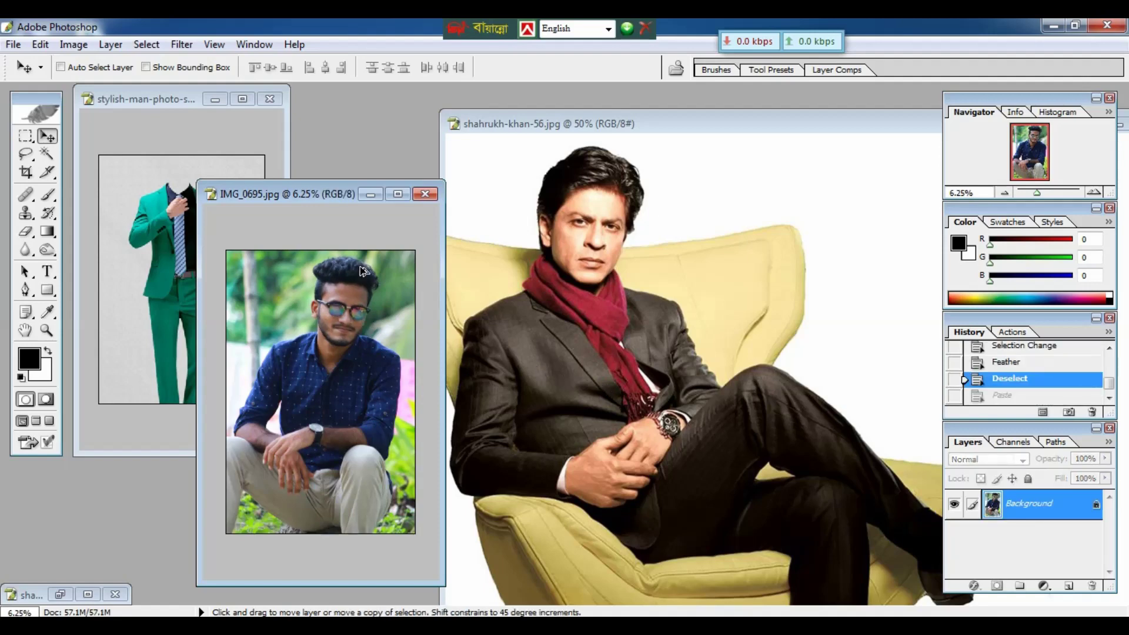
- Maximize the IMG_0695 portrait, zoom to 25% and centre the man's face in view
left_click(400, 194)
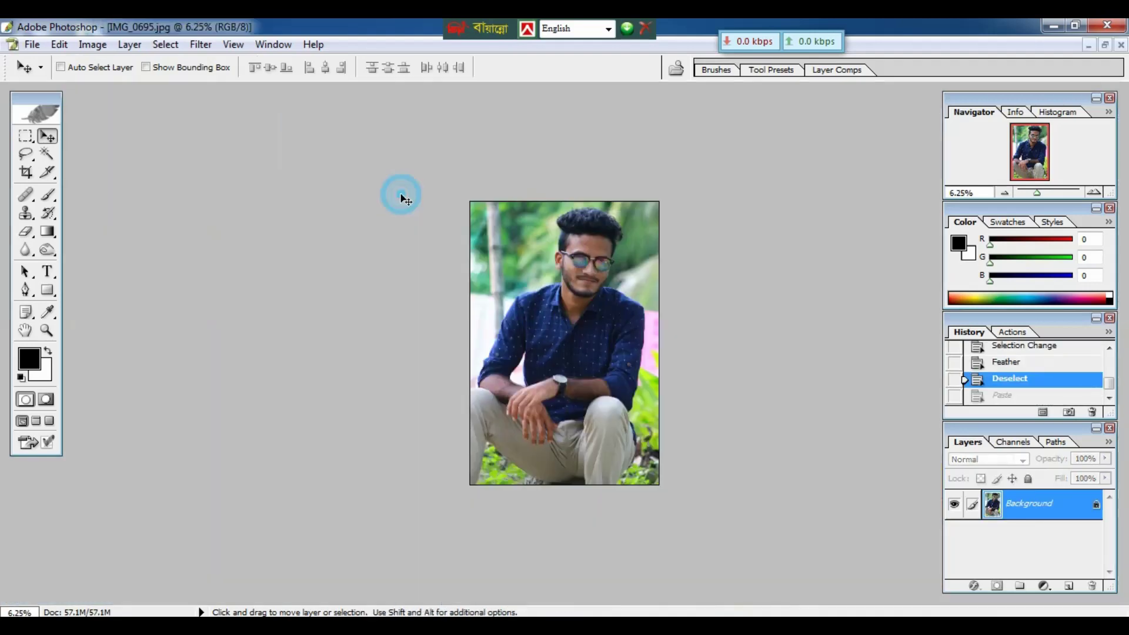
key("ctrl+plus")
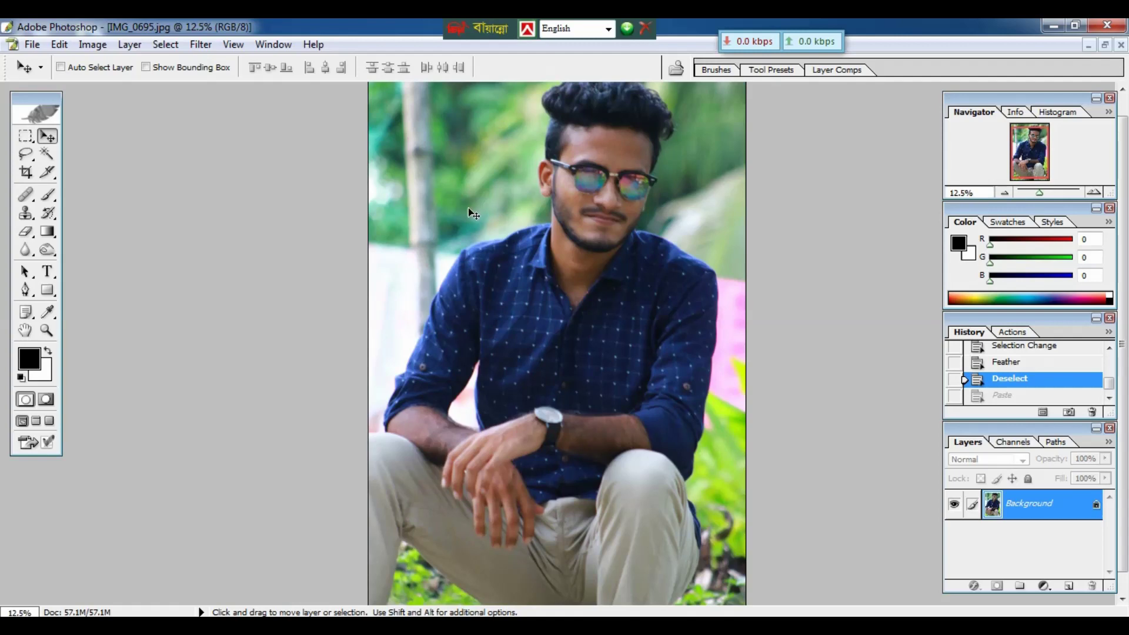
left_click_drag(605, 220, 595, 239)
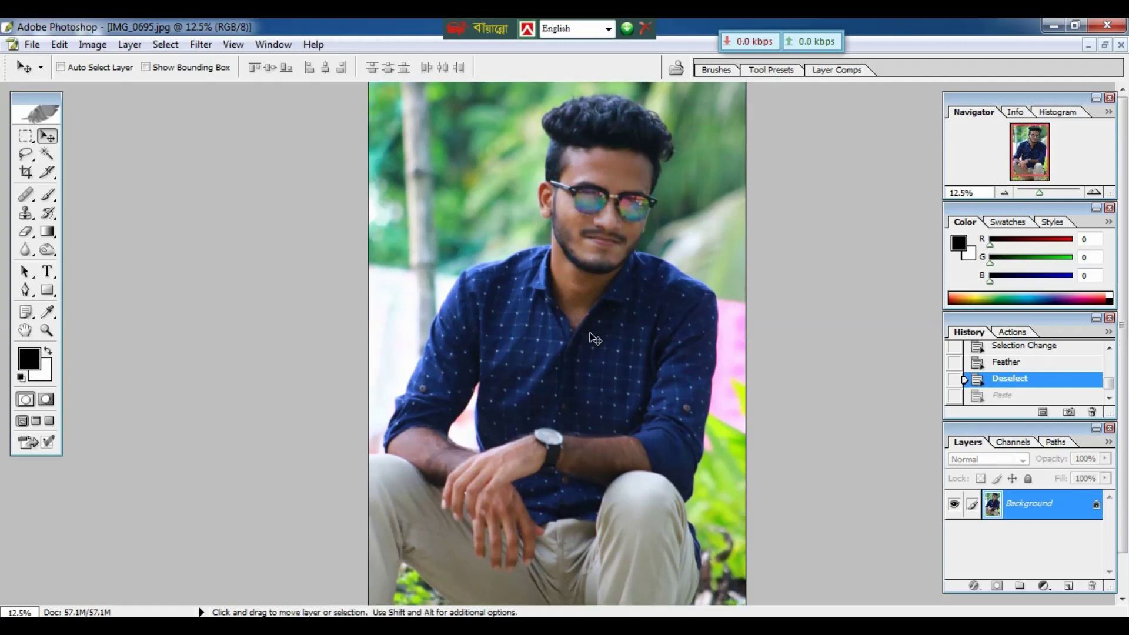
key("ctrl+plus")
left_click_drag(759, 219, 600, 434)
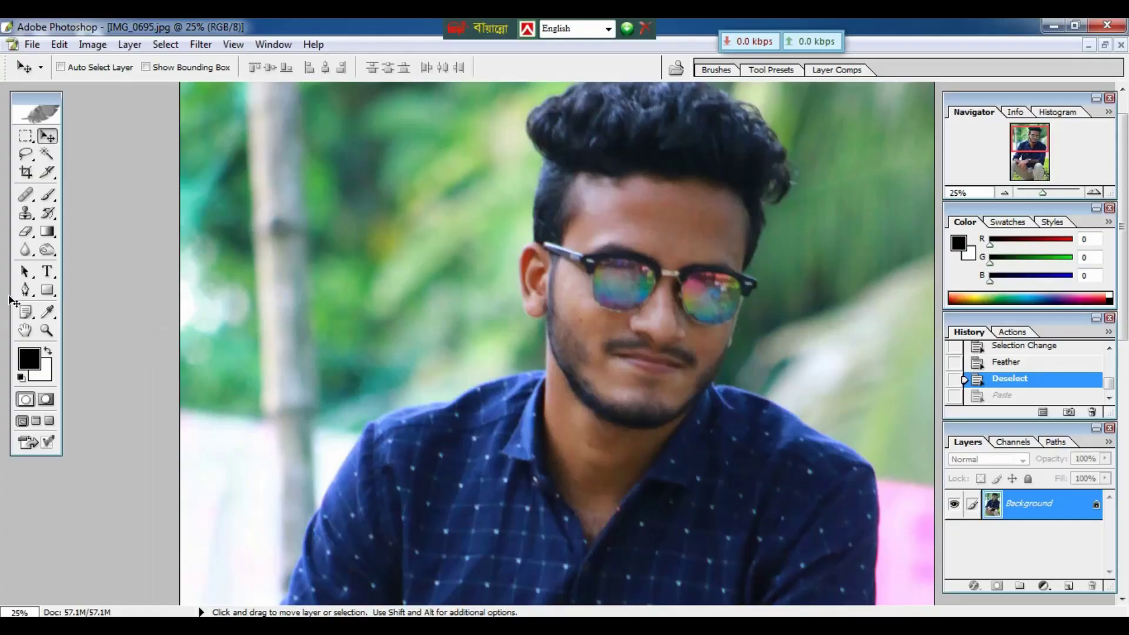
scroll(716, 251, "up", 1)
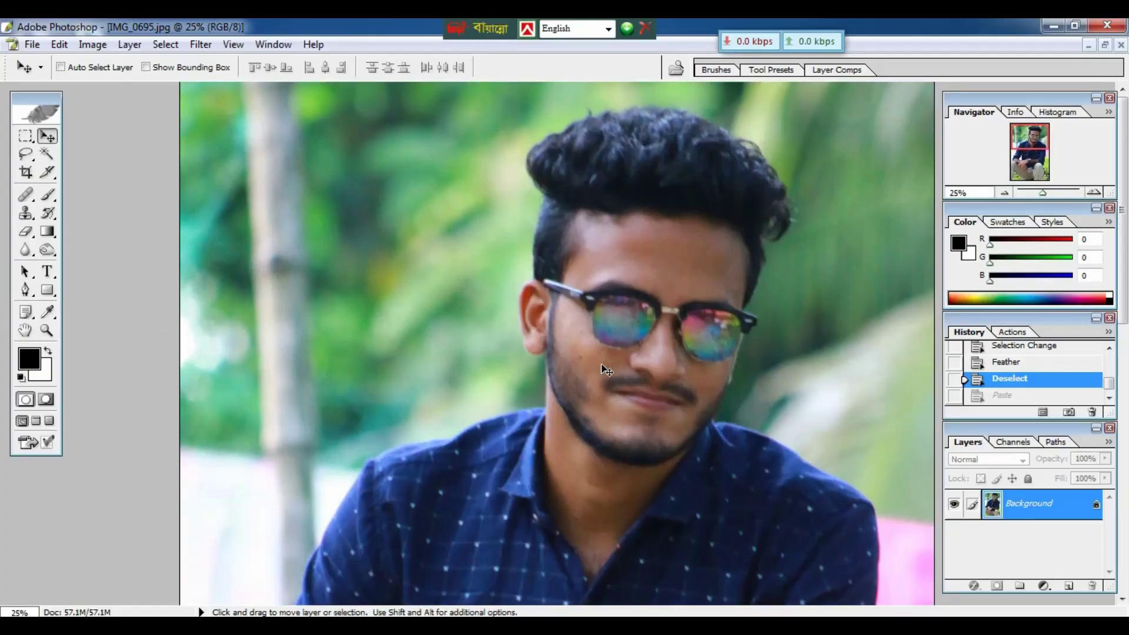
- Start a Pen path beside the ear and trace up, across and down the hair
key("p")
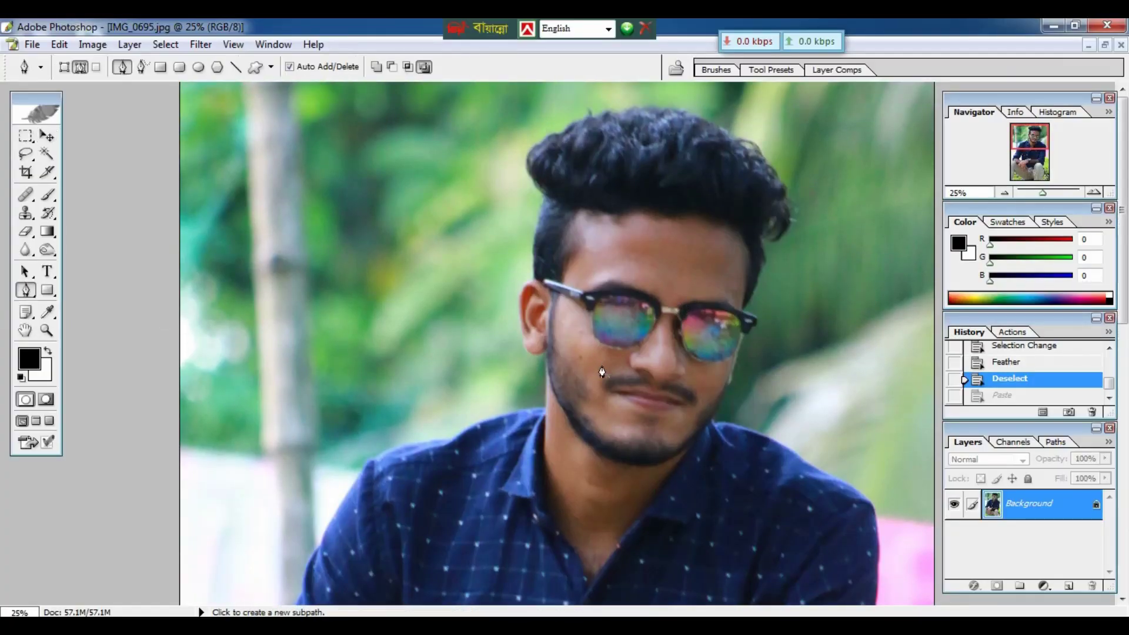
left_click(534, 281)
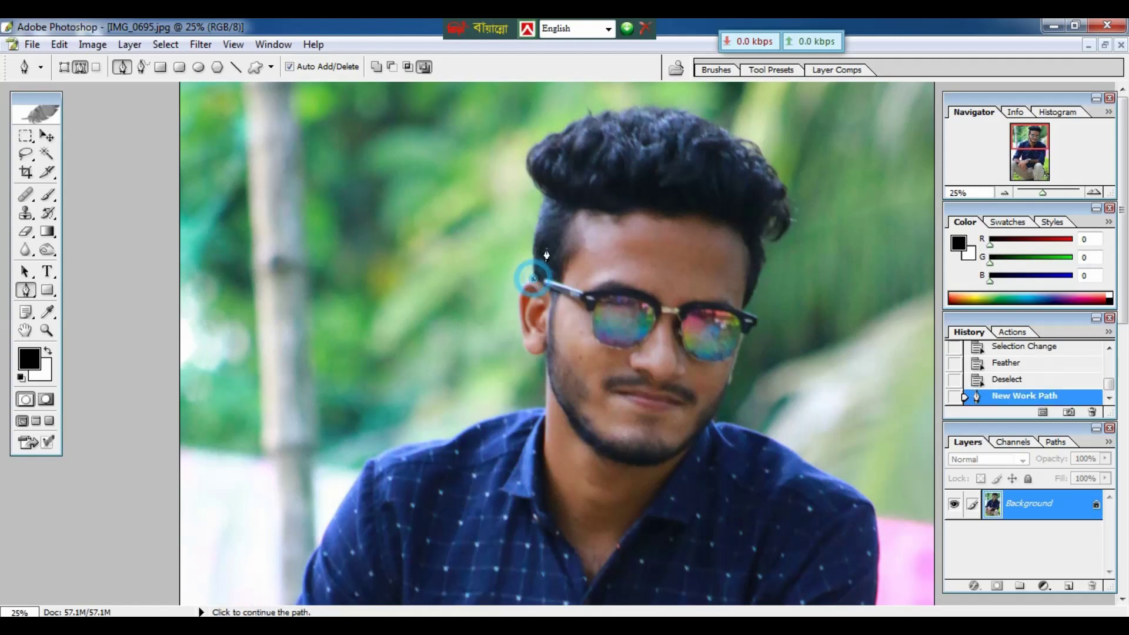
left_click_drag(546, 196, 563, 185)
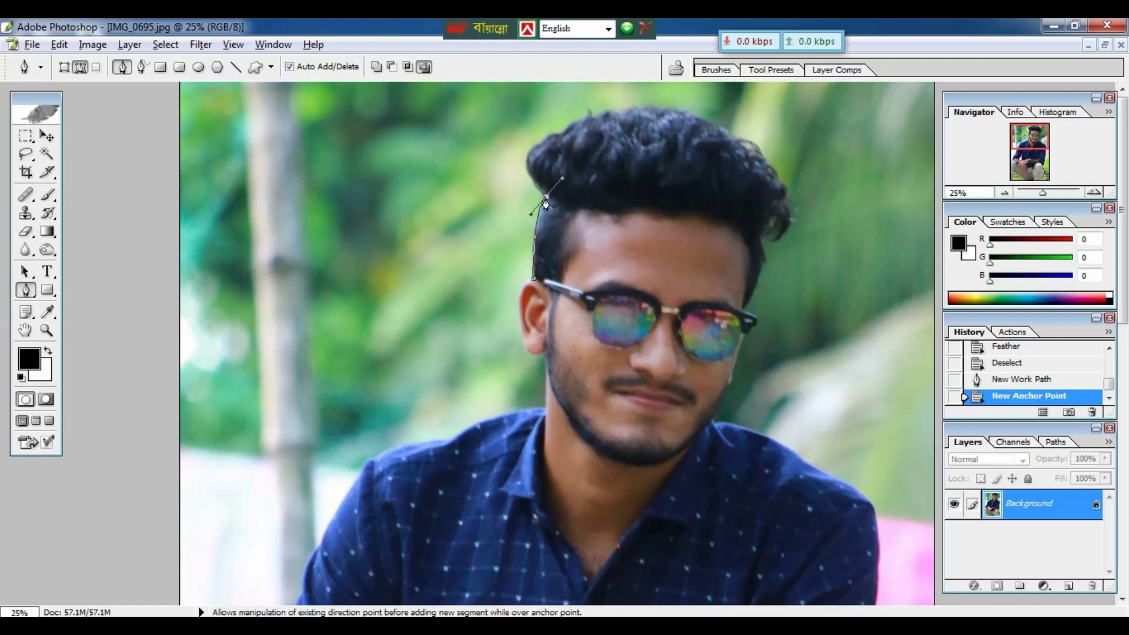
left_click(546, 197, "alt")
left_click_drag(546, 137, 580, 119)
left_click_drag(693, 115, 729, 129)
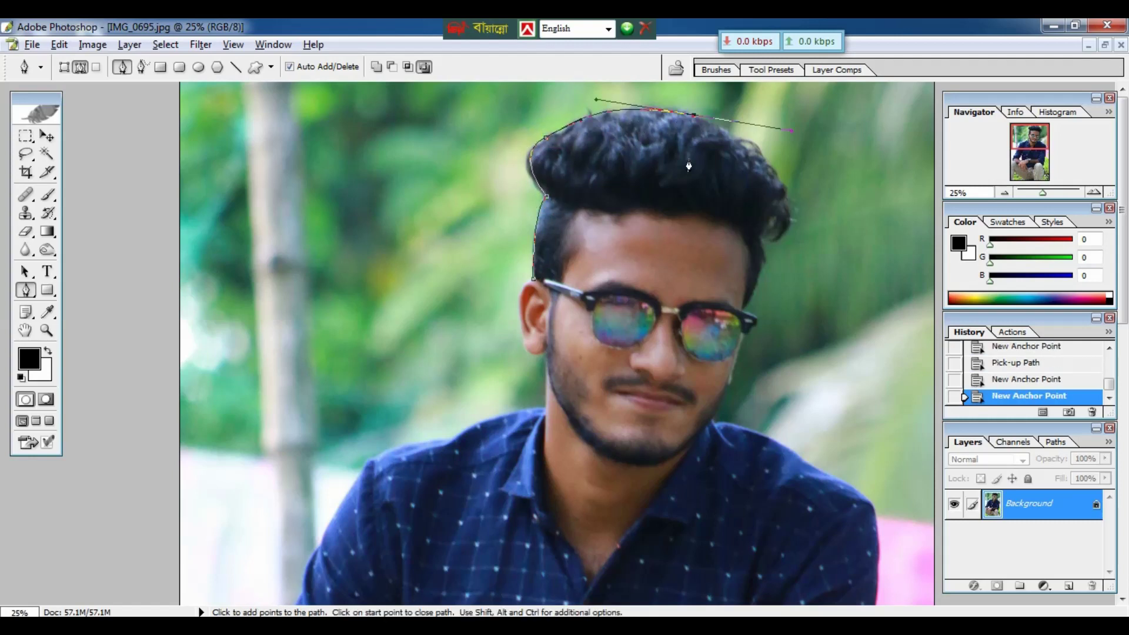
left_click(694, 114, "alt")
left_click_drag(760, 234, 841, 175)
left_click(760, 234, "alt")
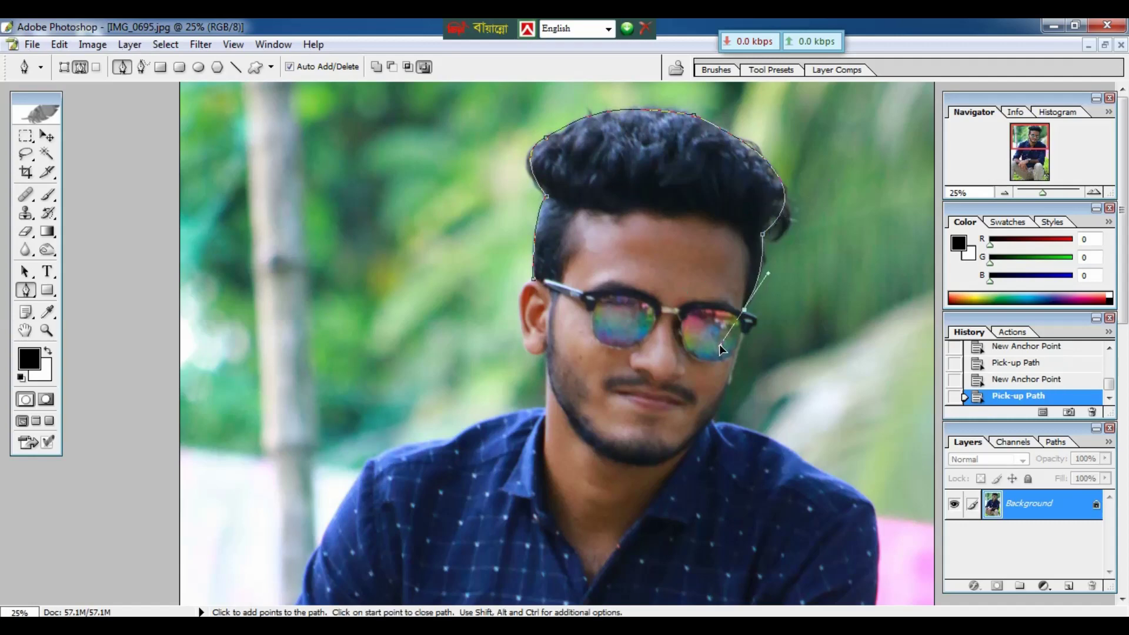
- At 33.33% zoom, continue the path along the right glasses edge and down the cheek
key("ctrl+plus")
left_click(806, 297)
left_click(825, 314)
left_click(807, 334)
left_click(791, 375)
left_click(784, 397)
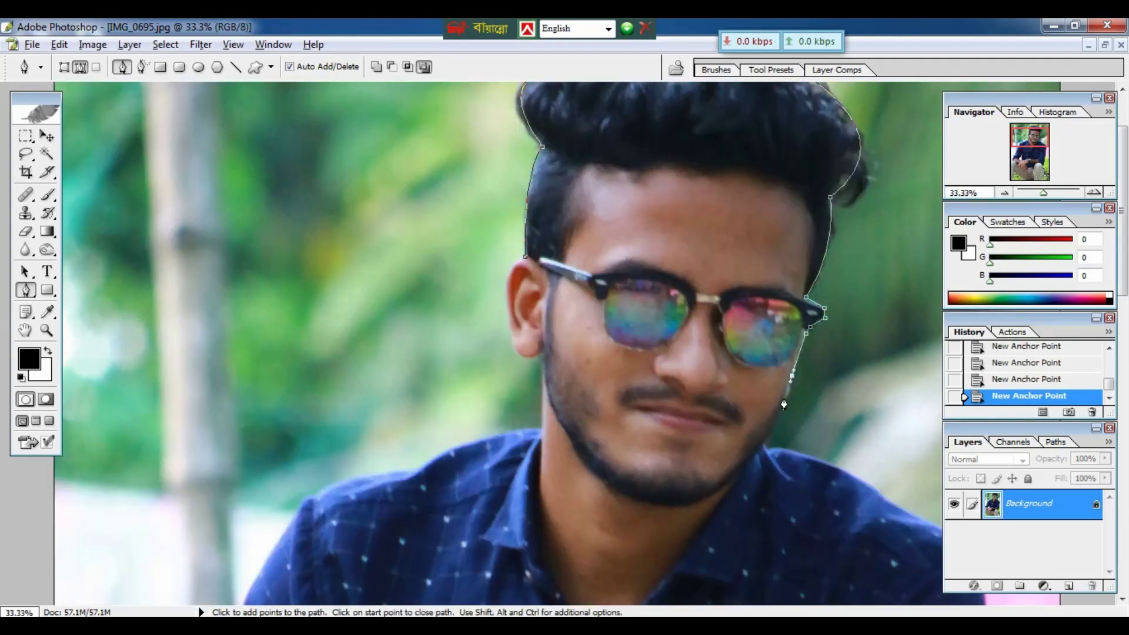
left_click(784, 396, "alt")
- Curve the path along the chin and left jaw, then close it beside the ear
left_click_drag(683, 506, 604, 538)
left_click(685, 506, "alt")
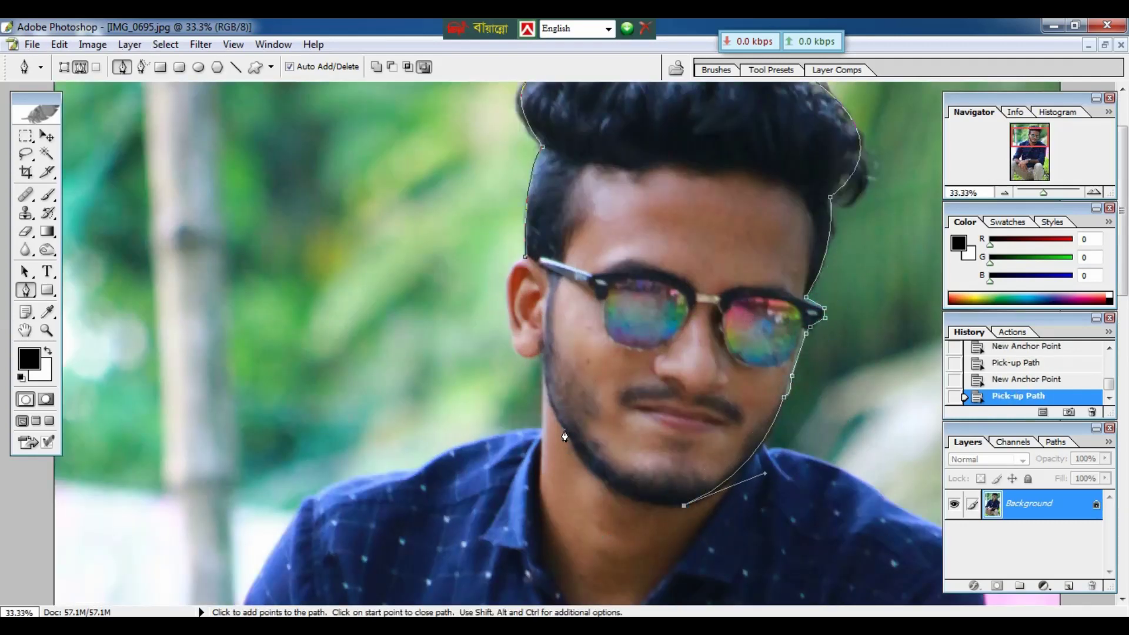
left_click_drag(564, 429, 550, 397)
left_click(564, 429, "alt")
left_click(545, 352)
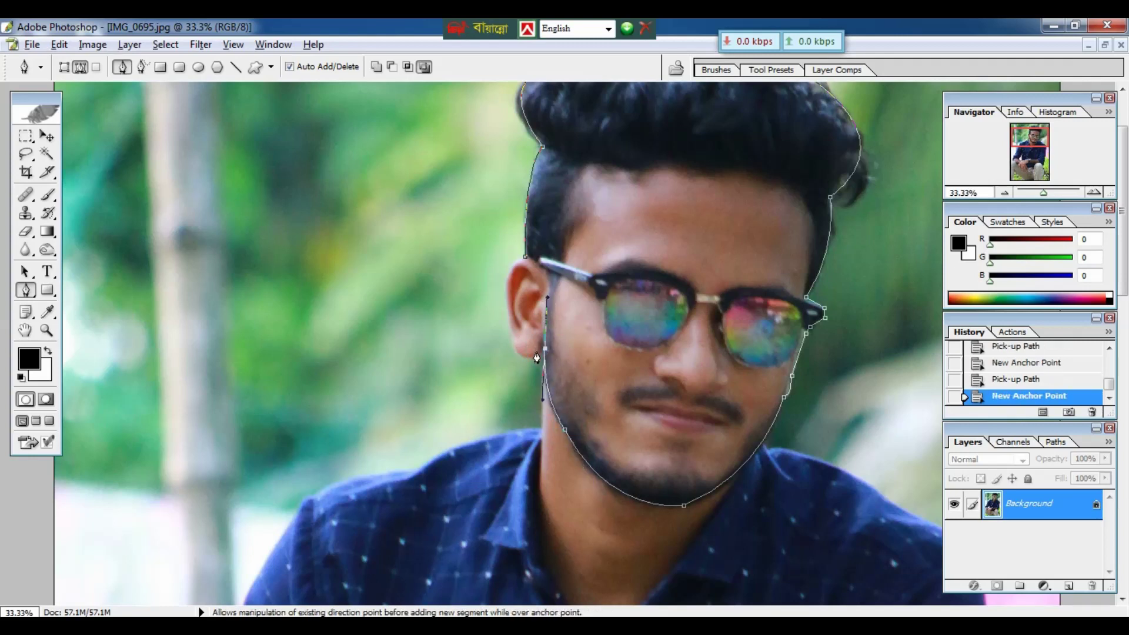
left_click_drag(511, 325, 506, 278)
left_click(511, 325, "alt")
left_click(526, 263)
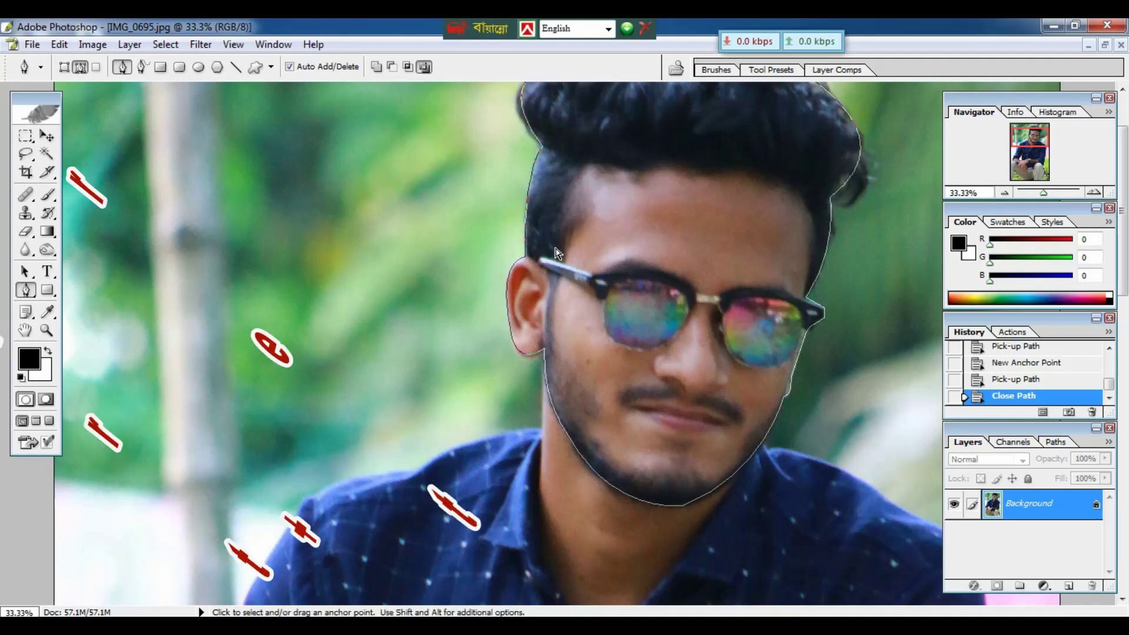
- Load the head path as a selection with Ctrl+Enter and pick the Magic Wand tool
key("ctrl+Return")
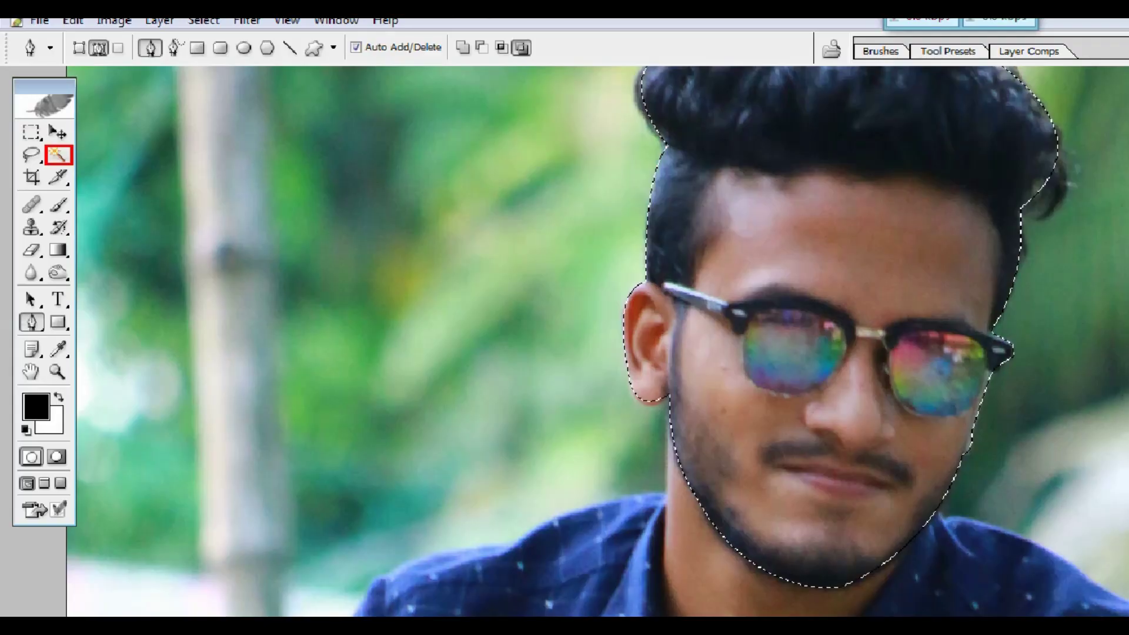
left_click(123, 158)
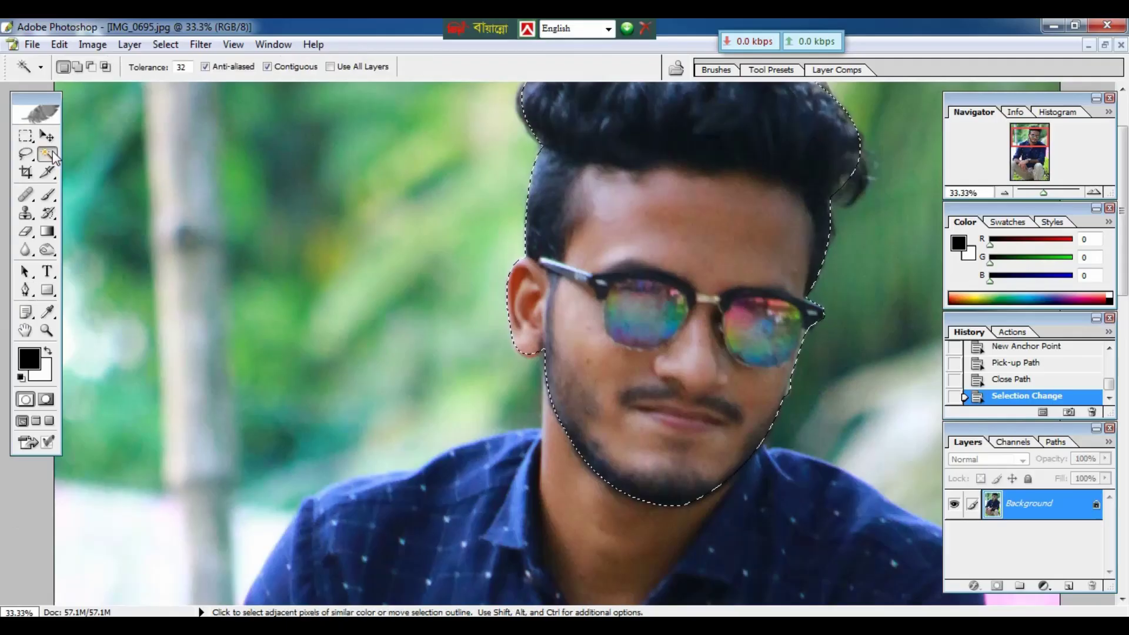
- Open the Feather command from the right-click menu over the head selection
right_click(666, 299)
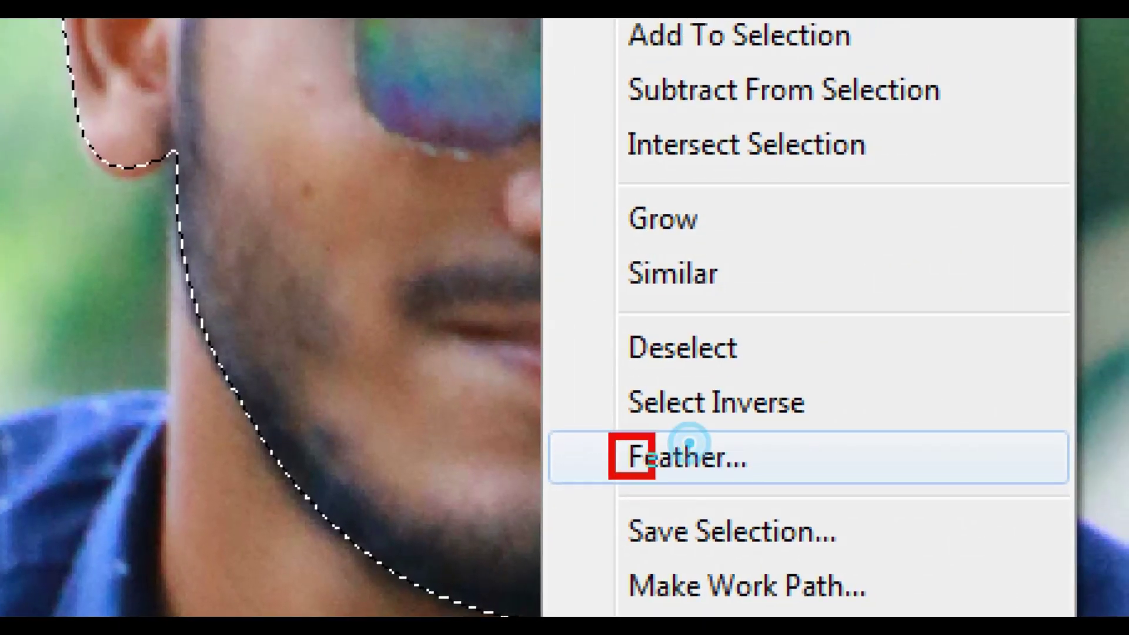
left_click(685, 458)
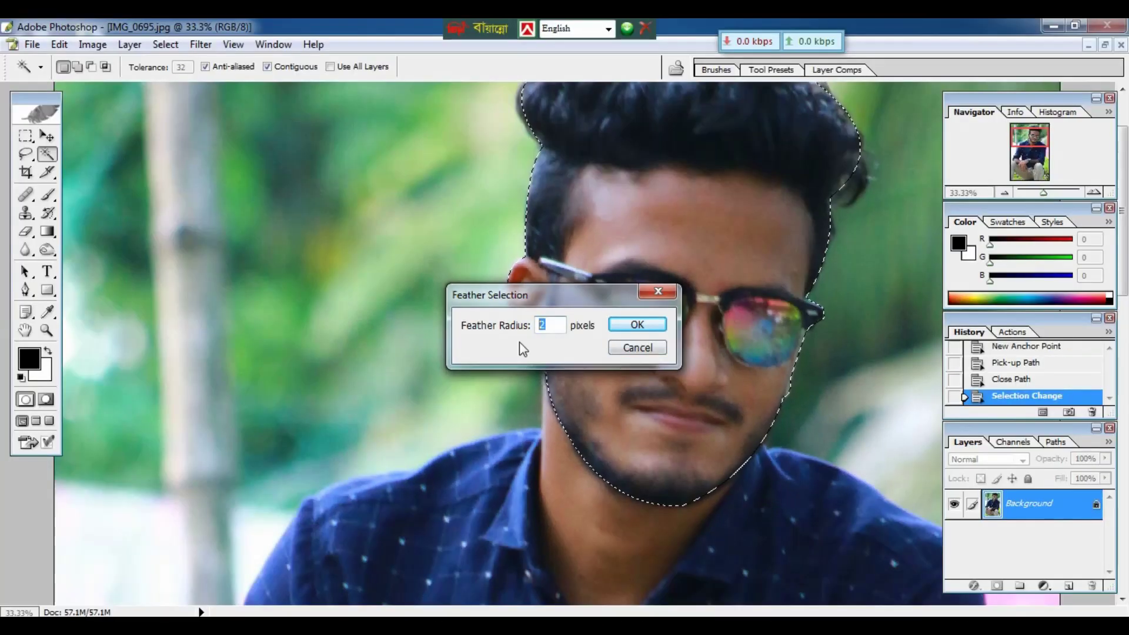
- Apply the 5-pixel feather, then copy and paste the head as a new layer
left_click(651, 334)
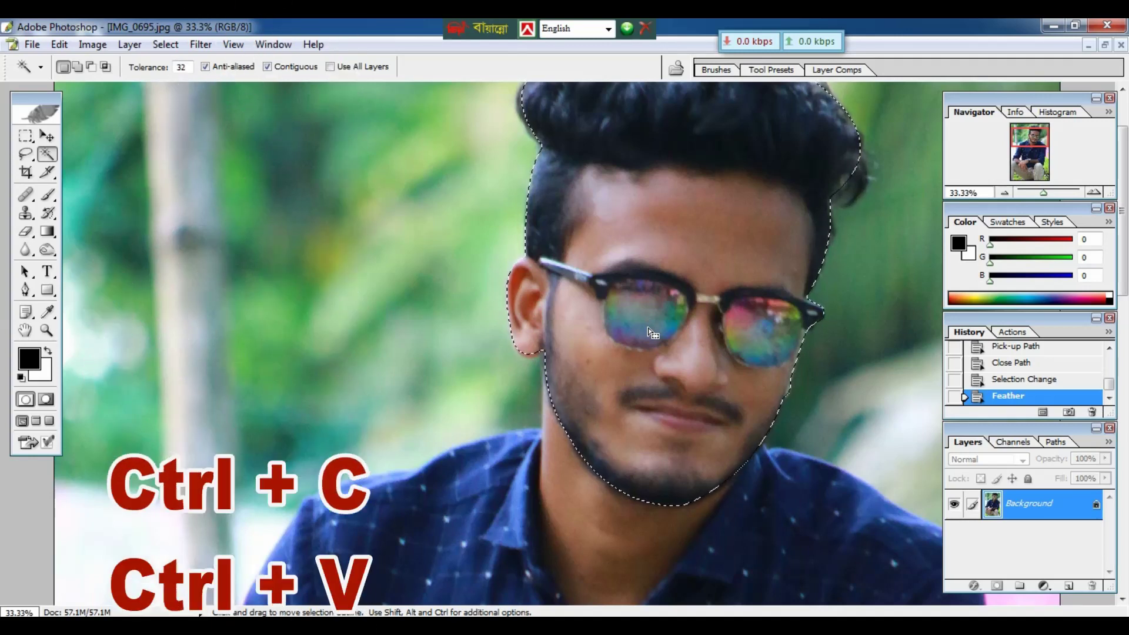
key("ctrl+c")
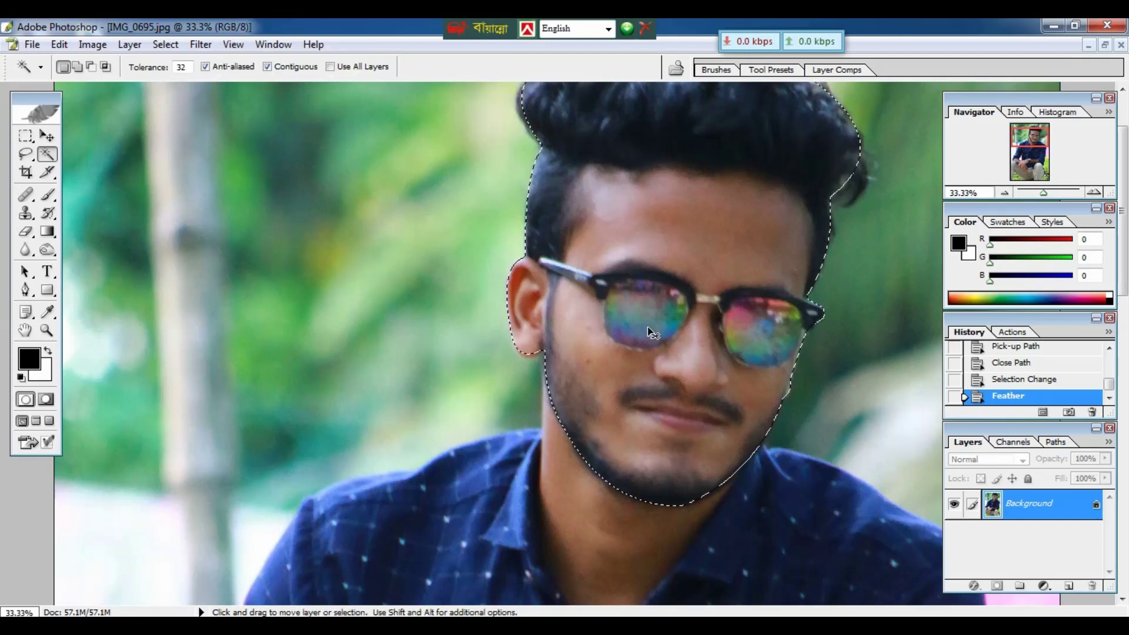
key("ctrl+v")
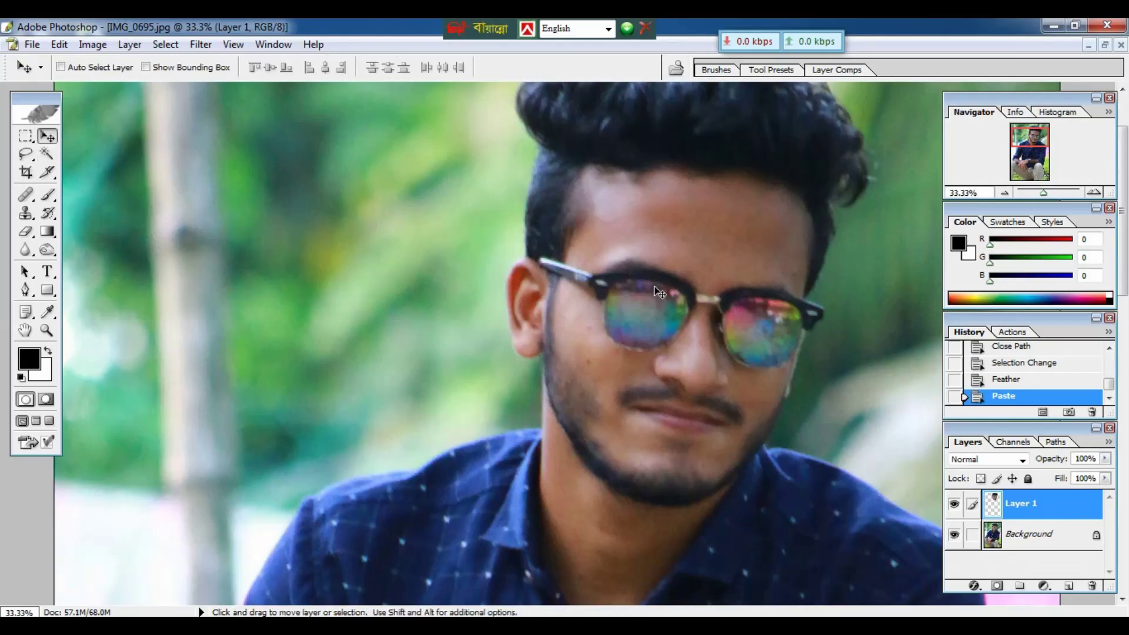
left_click_drag(636, 282, 534, 306)
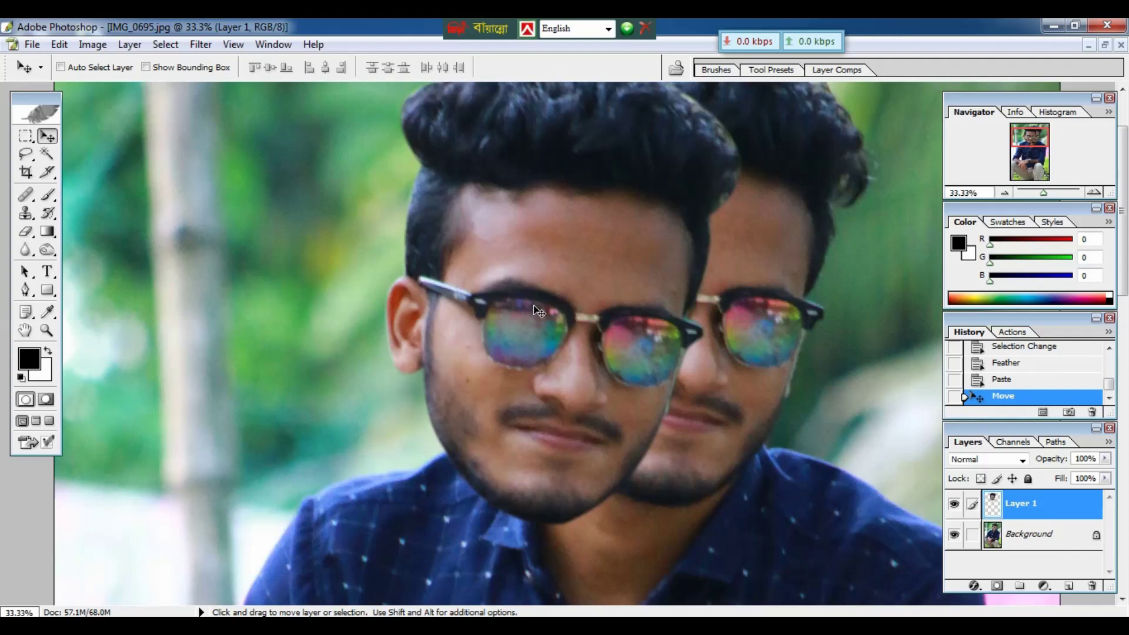
- Drag Layer 1 into the shahrukh-khan-56 armchair photo and view it full screen
key("ctrl+minus")
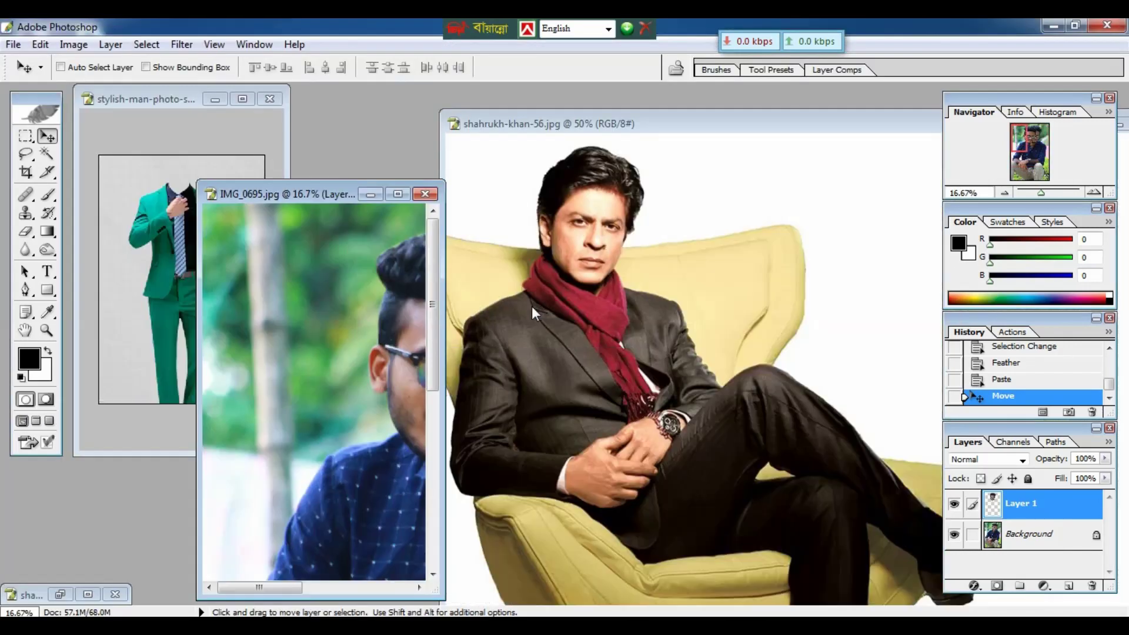
left_click_drag(353, 320, 243, 312)
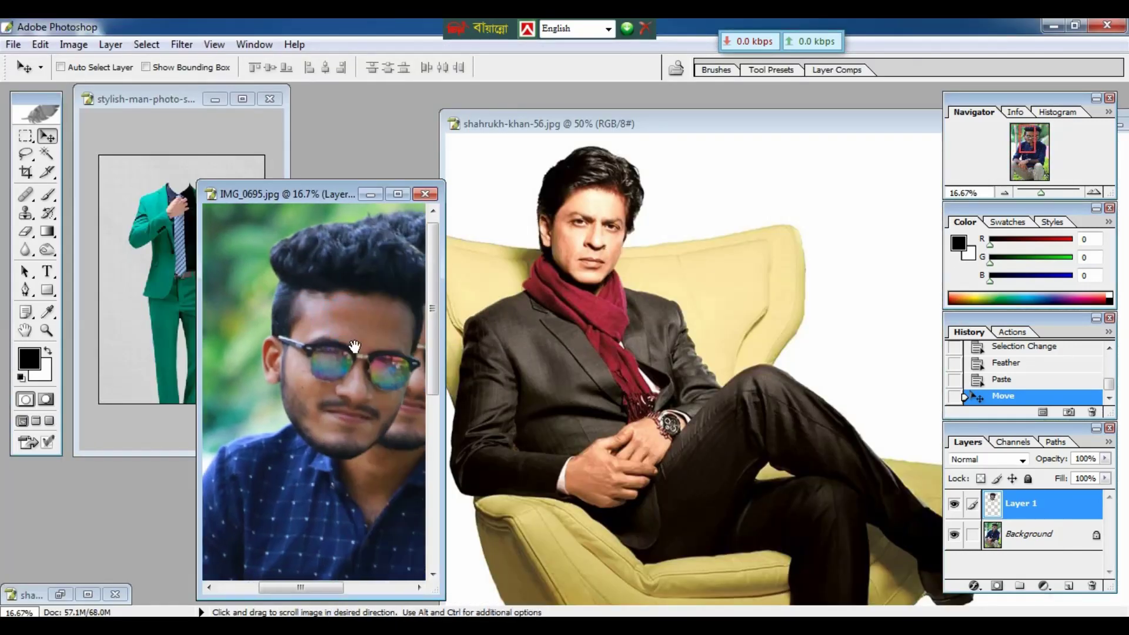
left_click_drag(355, 347, 624, 325)
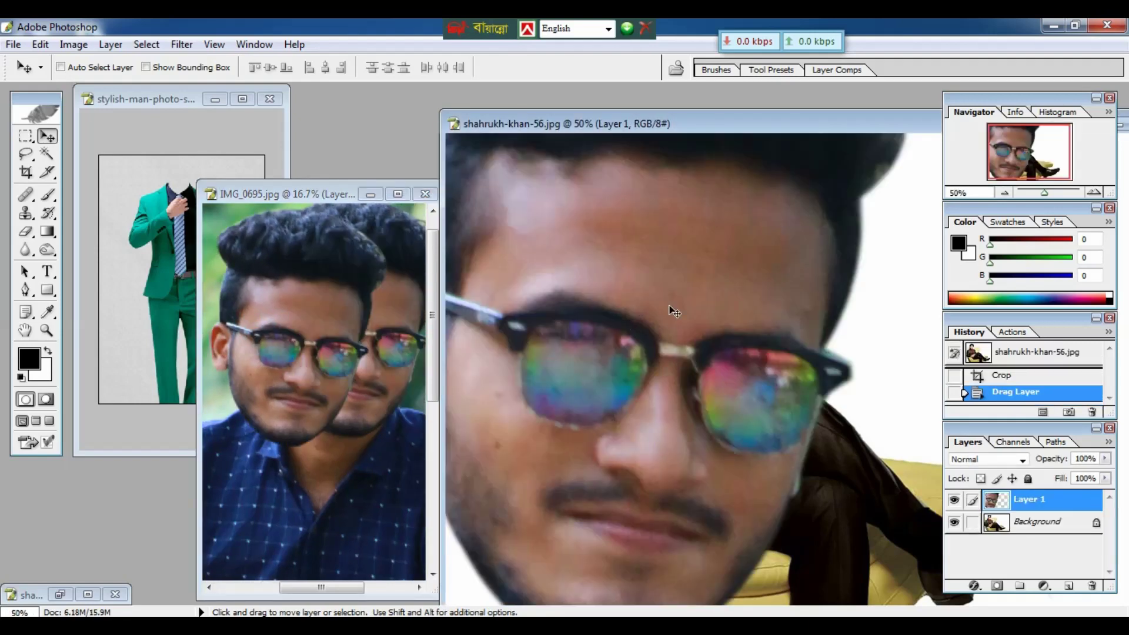
key("f")
key("ctrl+minus")
key("ctrl+minus")
key("ctrl+minus")
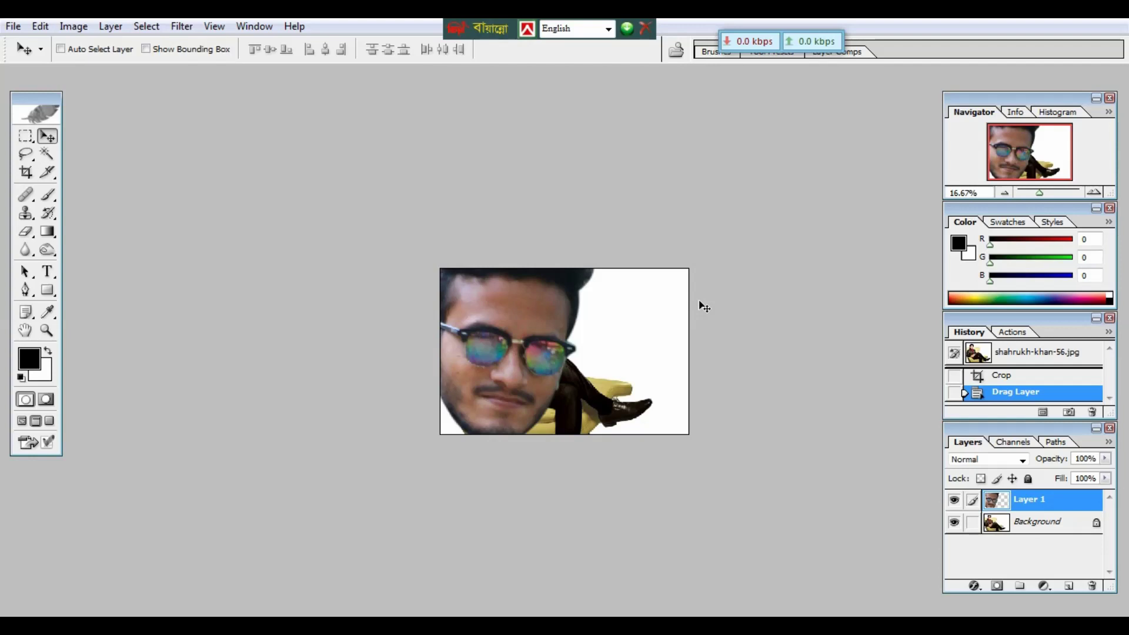
- Free Transform Layer 1's head down to about 21%, moved beside the celebrity's face
key("ctrl+t")
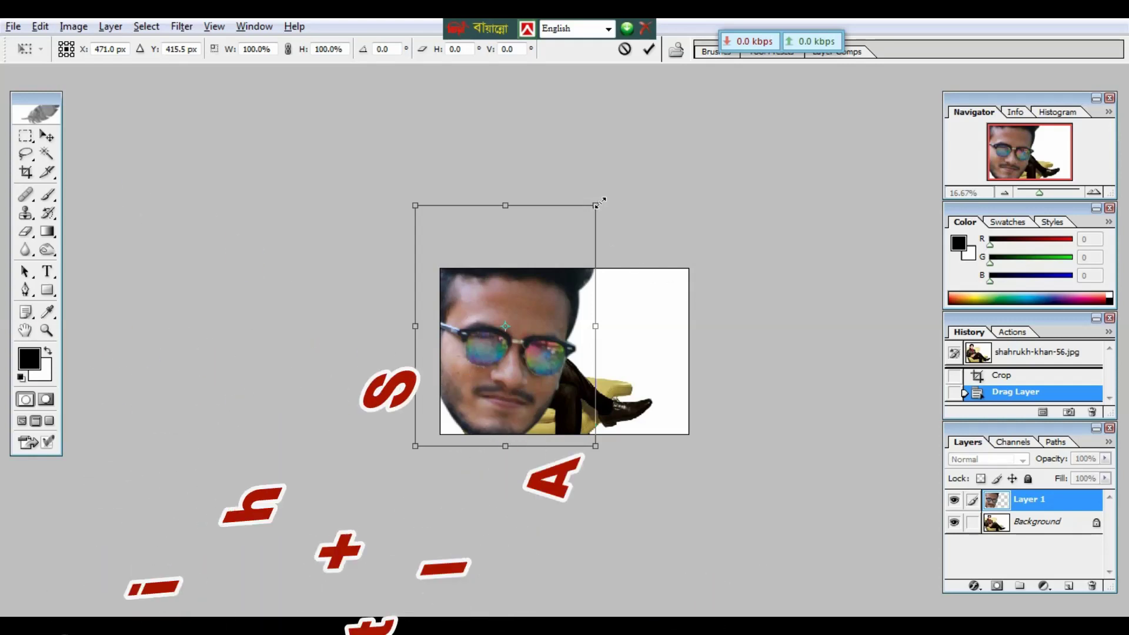
left_click_drag(597, 205, 532, 292)
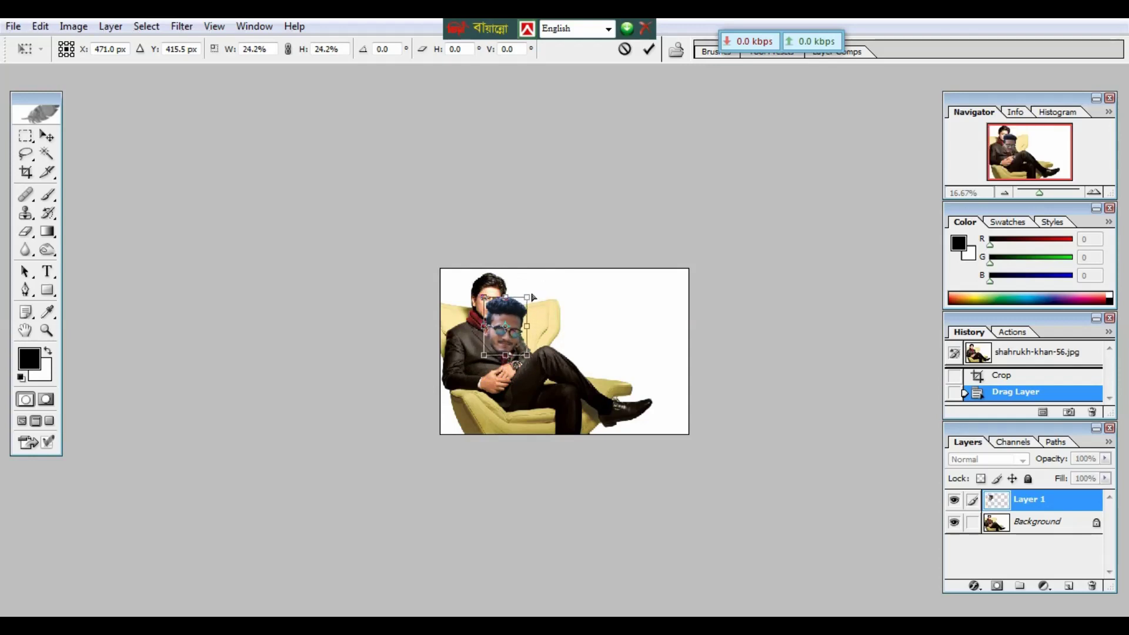
key("ctrl+plus")
key("ctrl+plus")
key("ctrl+plus")
key("ctrl+plus")
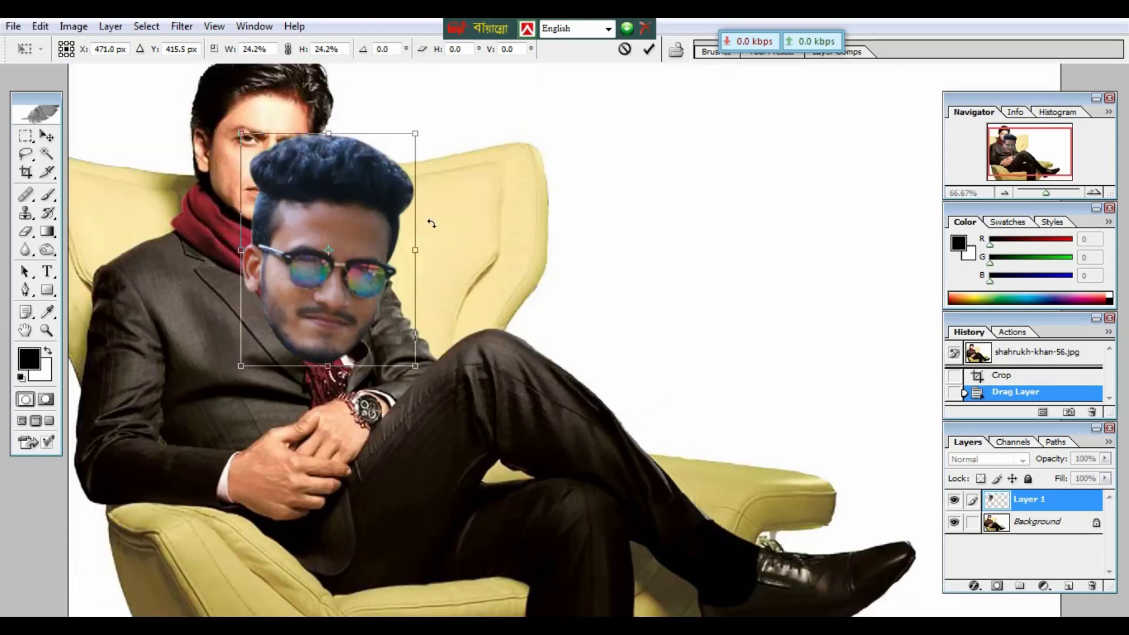
left_click_drag(350, 207, 573, 183)
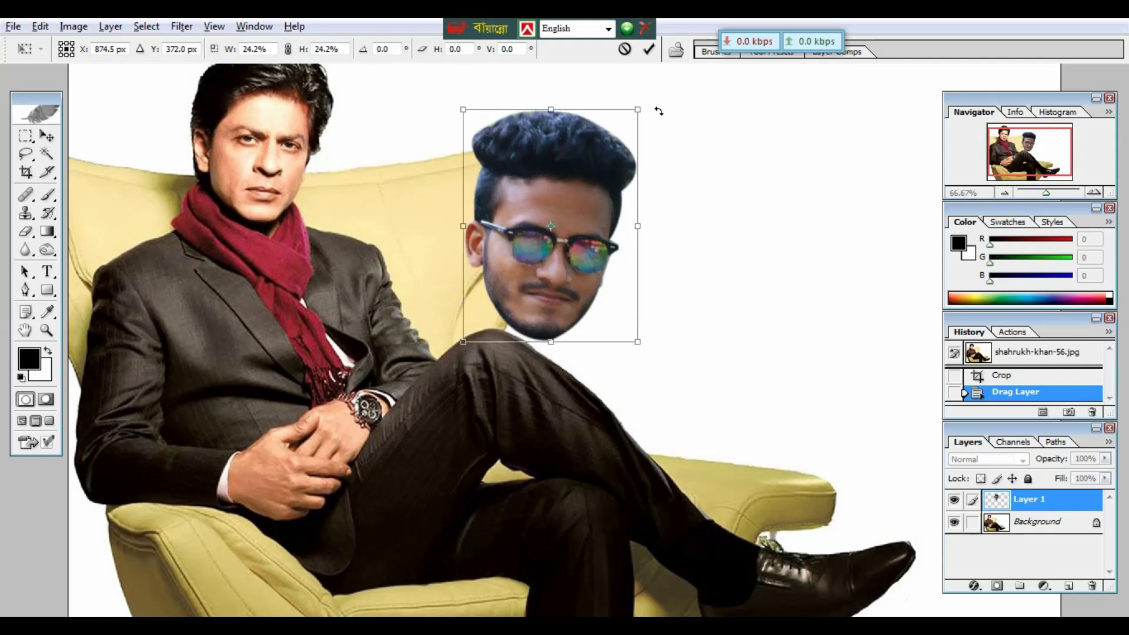
left_click_drag(640, 108, 624, 123)
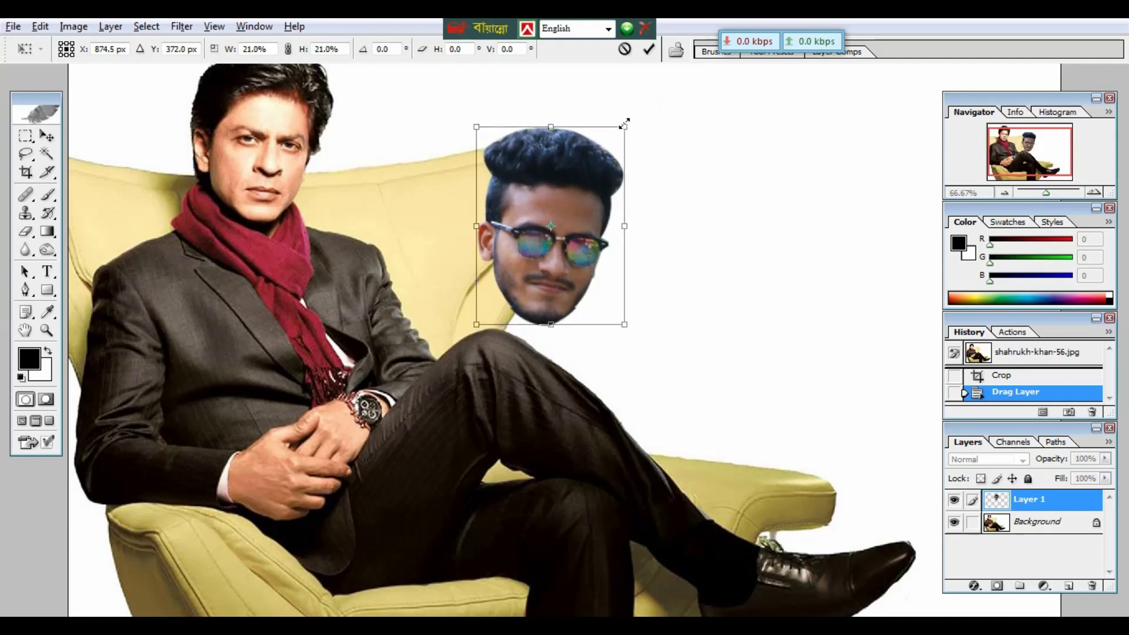
key("Return")
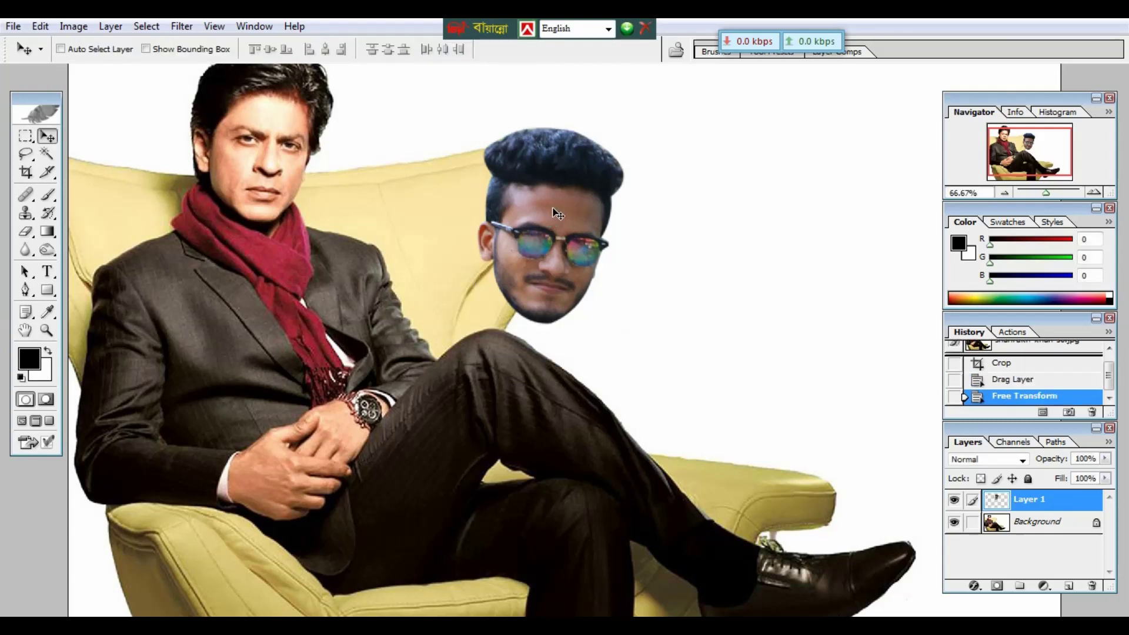
- Move the face onto the seated man's head above the red scarf, shrinking it slightly to fit
left_click_drag(553, 213, 319, 223)
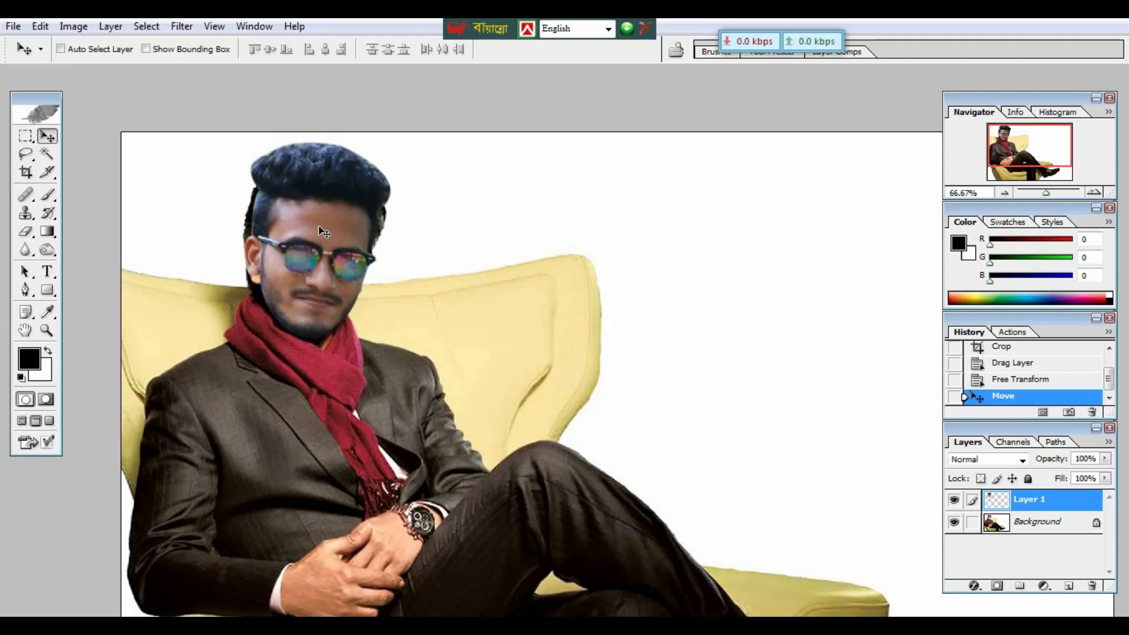
key("ctrl+t")
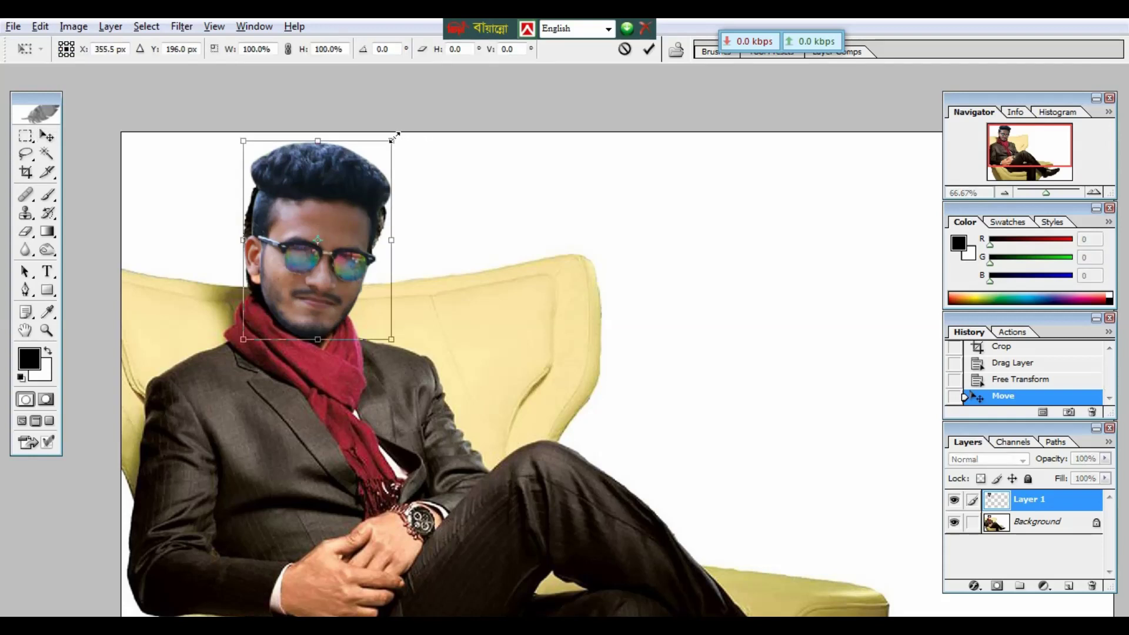
left_click_drag(391, 140, 393, 137)
key("Return")
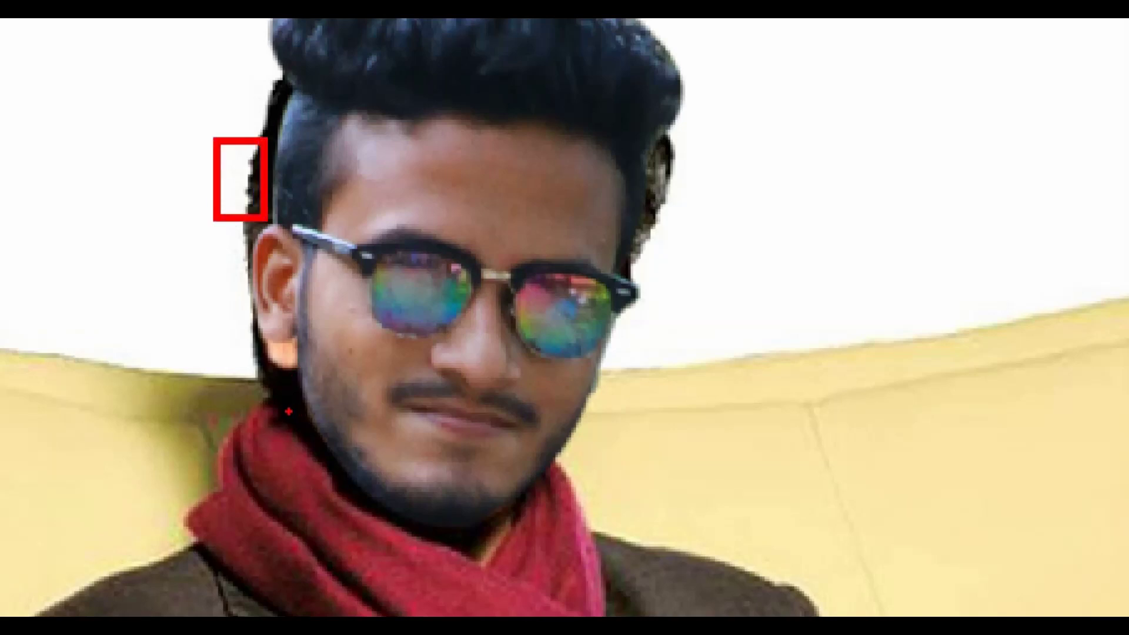
left_click_drag(288, 411, 322, 450)
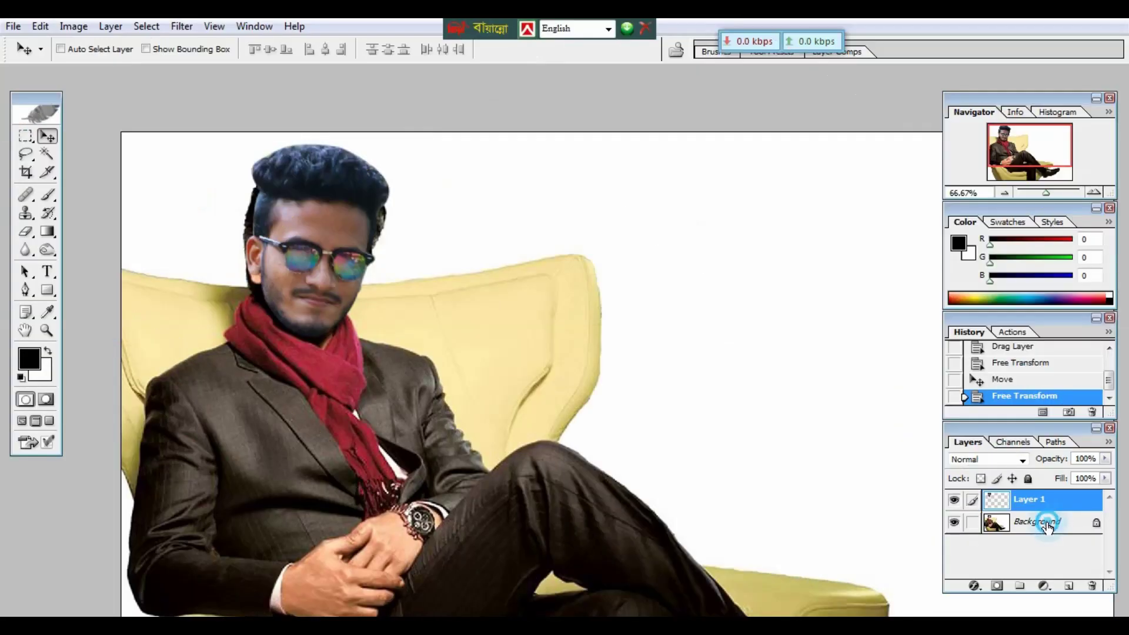
- On the Background layer, Clone Stamp the white backdrop over stray hair left of the head
left_click(882, 512)
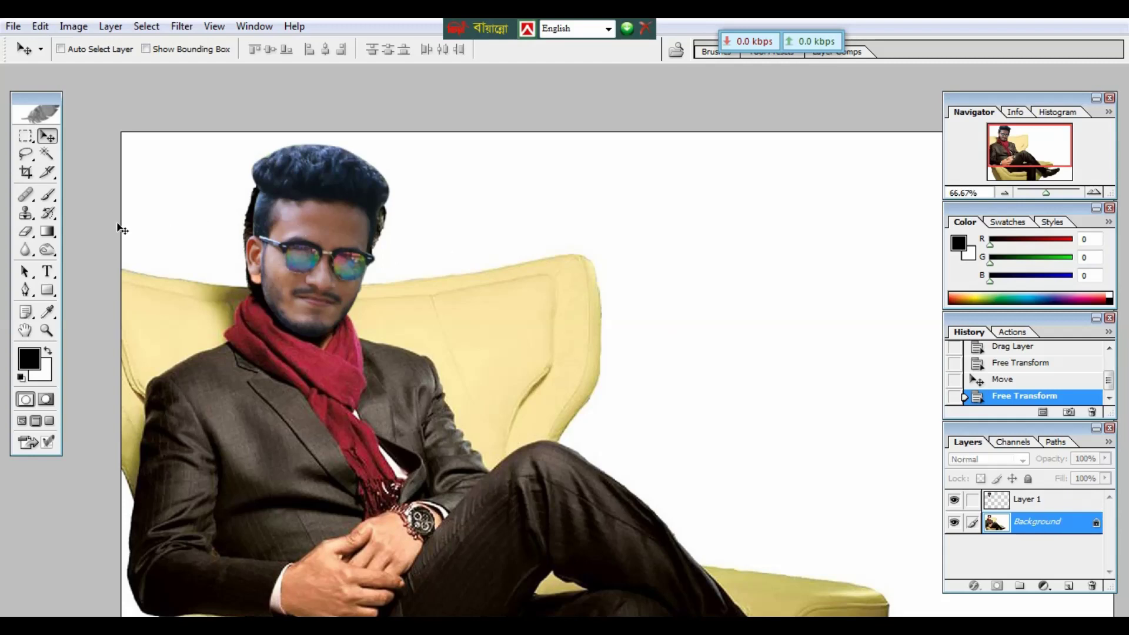
key("ctrl+plus")
left_click_drag(181, 252, 418, 333)
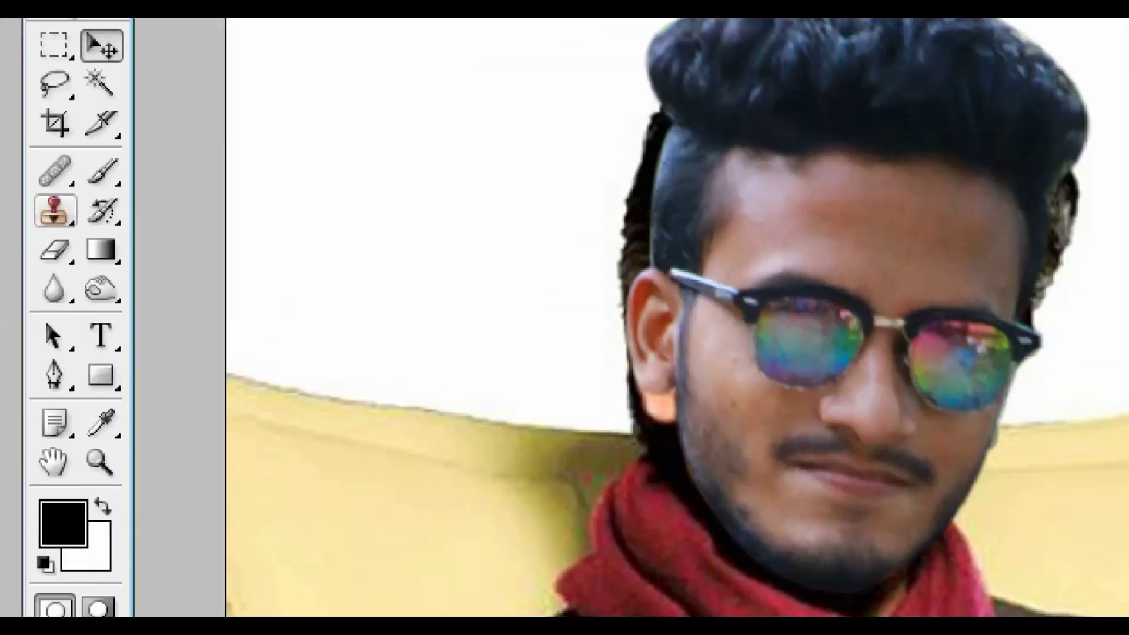
left_click(27, 215)
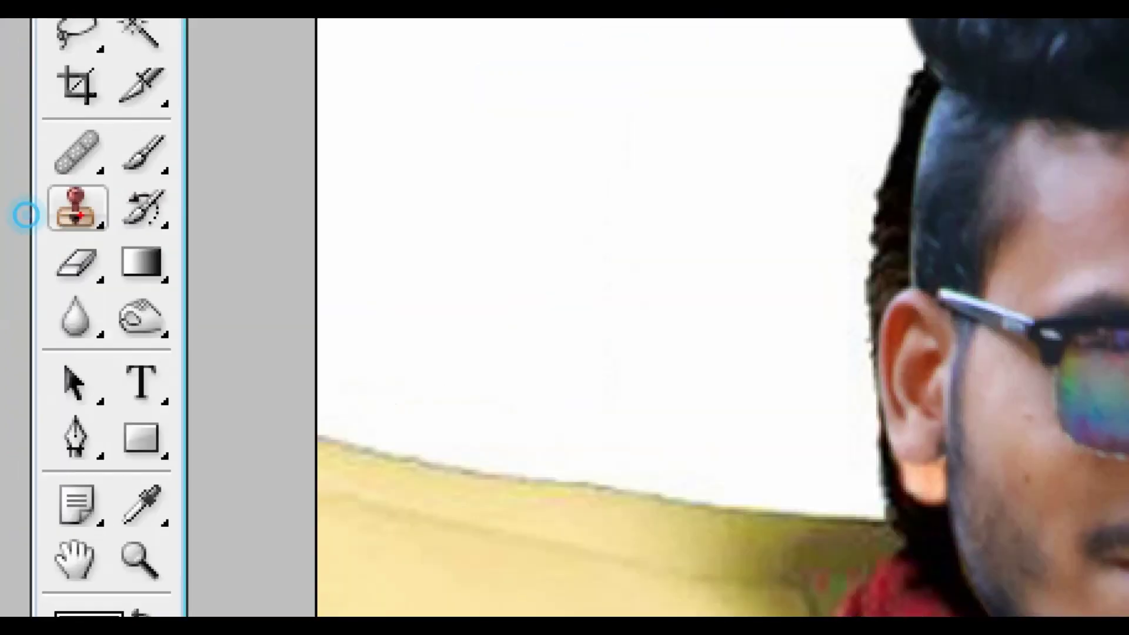
mouse_move(49, 167)
left_mouse_down()
mouse_move(94, 230)
mouse_move(108, 229)
left_mouse_up()
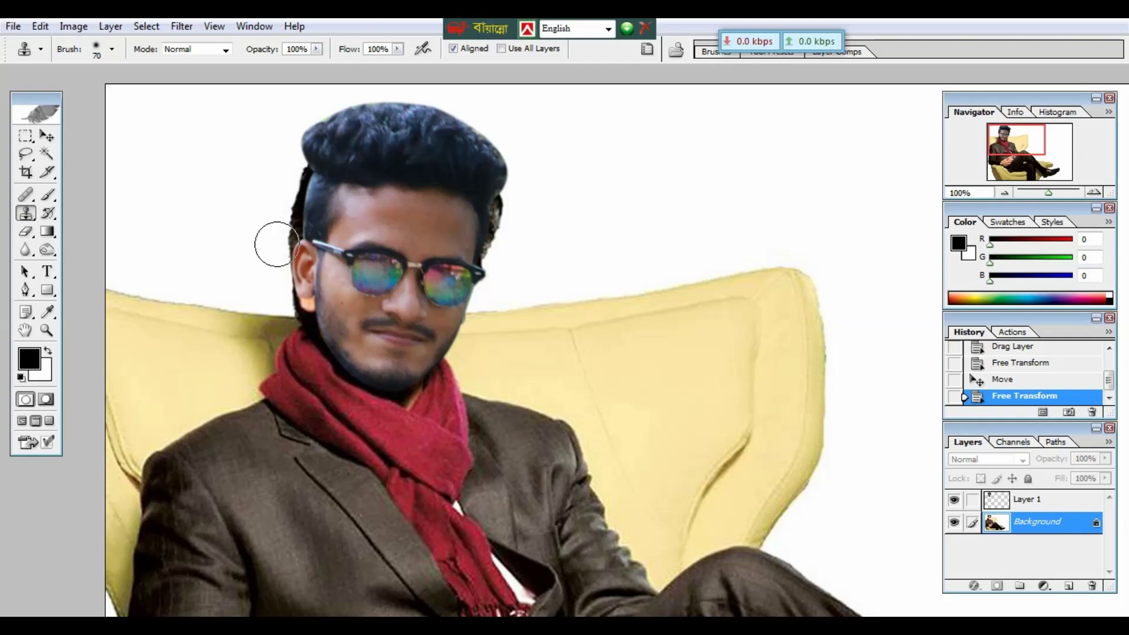
left_click(241, 245, "alt")
left_click(242, 244, "alt")
mouse_move(287, 231)
left_mouse_down()
mouse_move(300, 160)
mouse_move(297, 254)
left_mouse_up()
- Clone out the old head's edges near the neck and ear, and the hair on the right
left_click(307, 346)
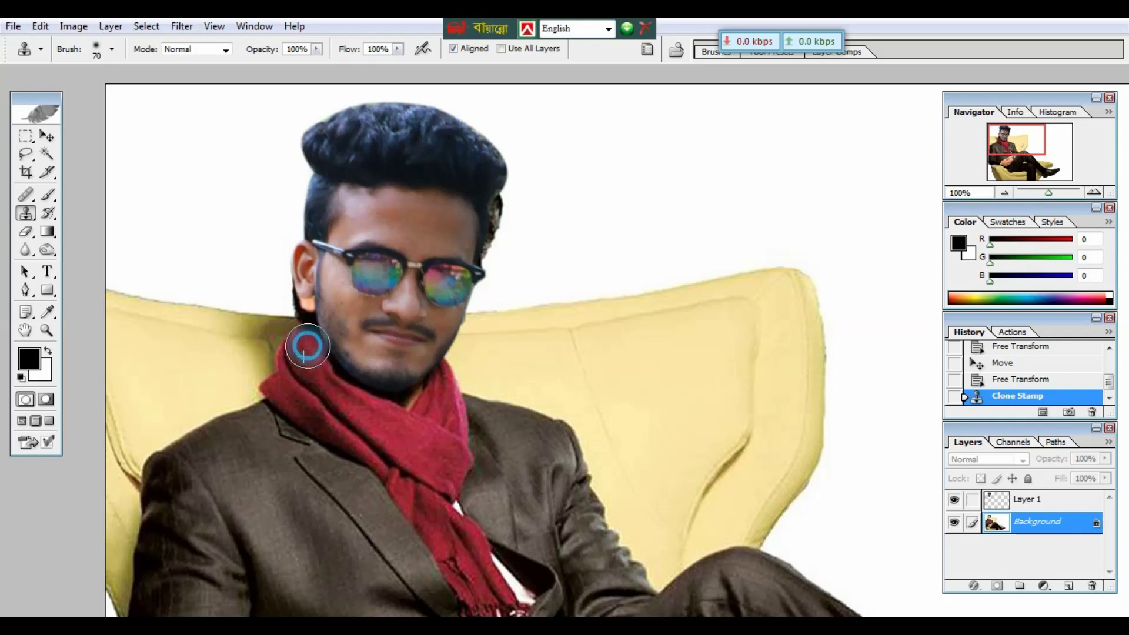
left_click(302, 307)
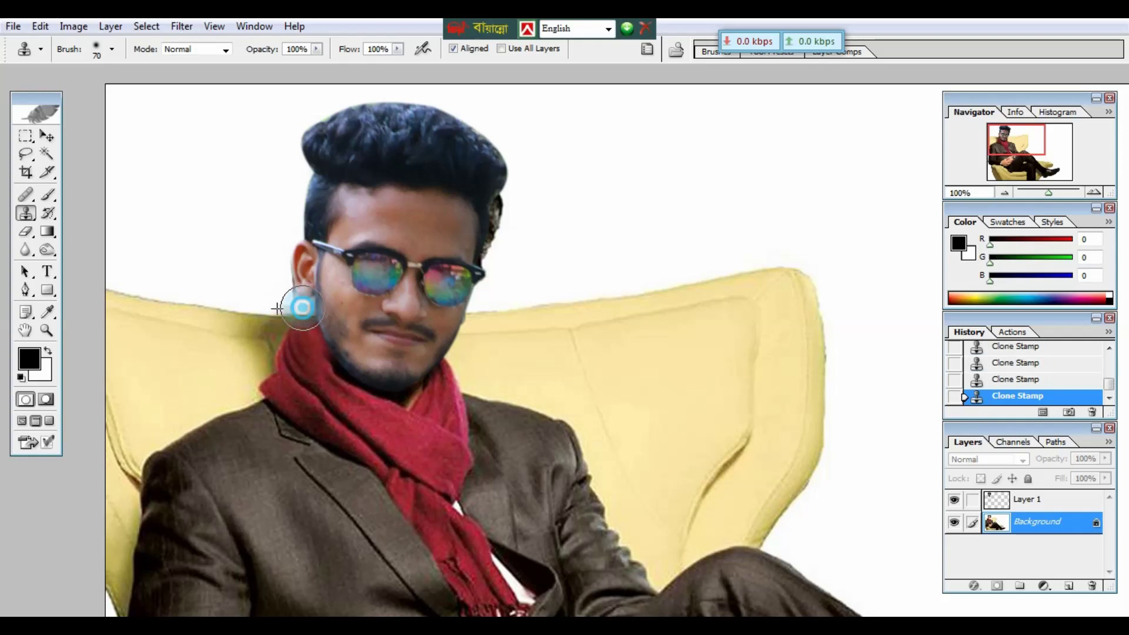
left_click(534, 202, "alt")
left_click_drag(475, 220, 486, 251)
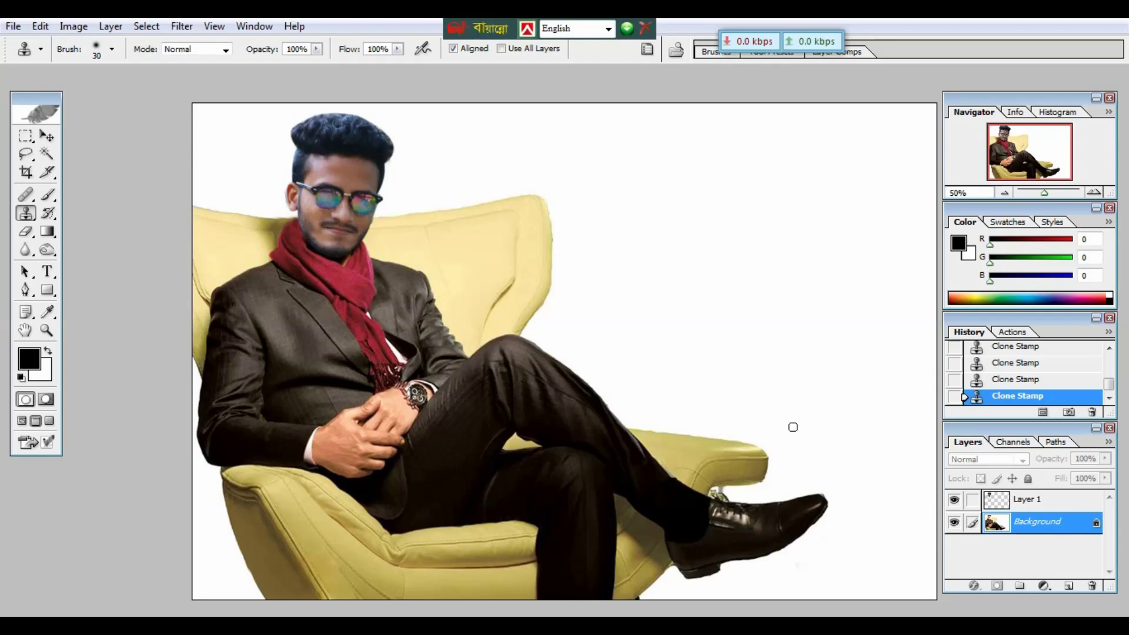
- Apply Color Balance +24, 0, −22 to Layer 1's midtones, adding red and yellow to the face
left_click(1042, 504)
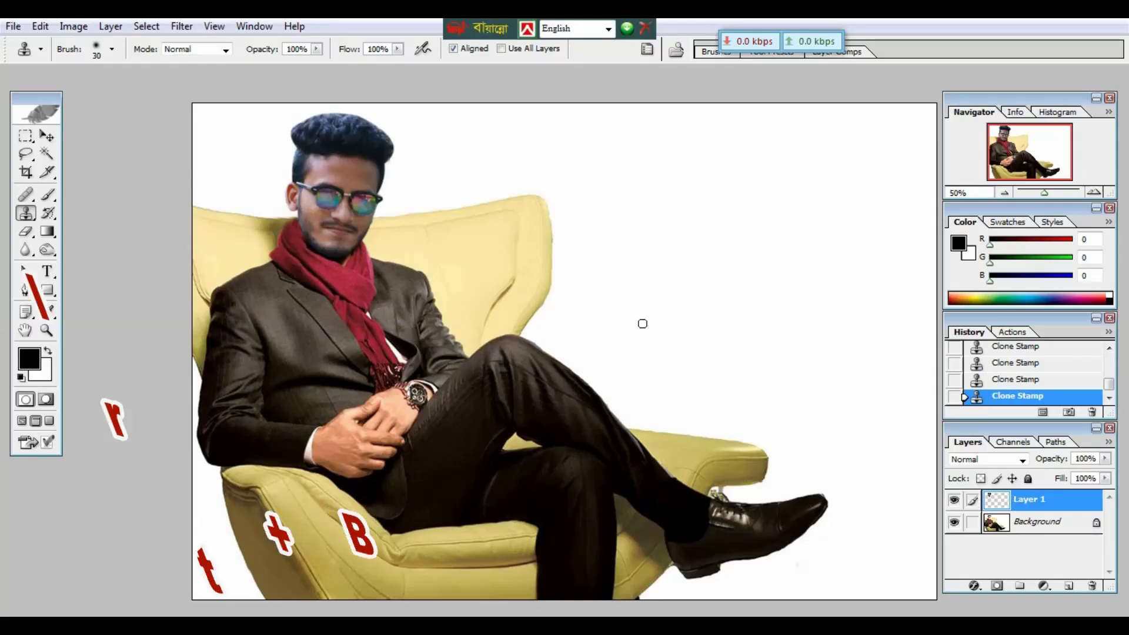
key("ctrl+b")
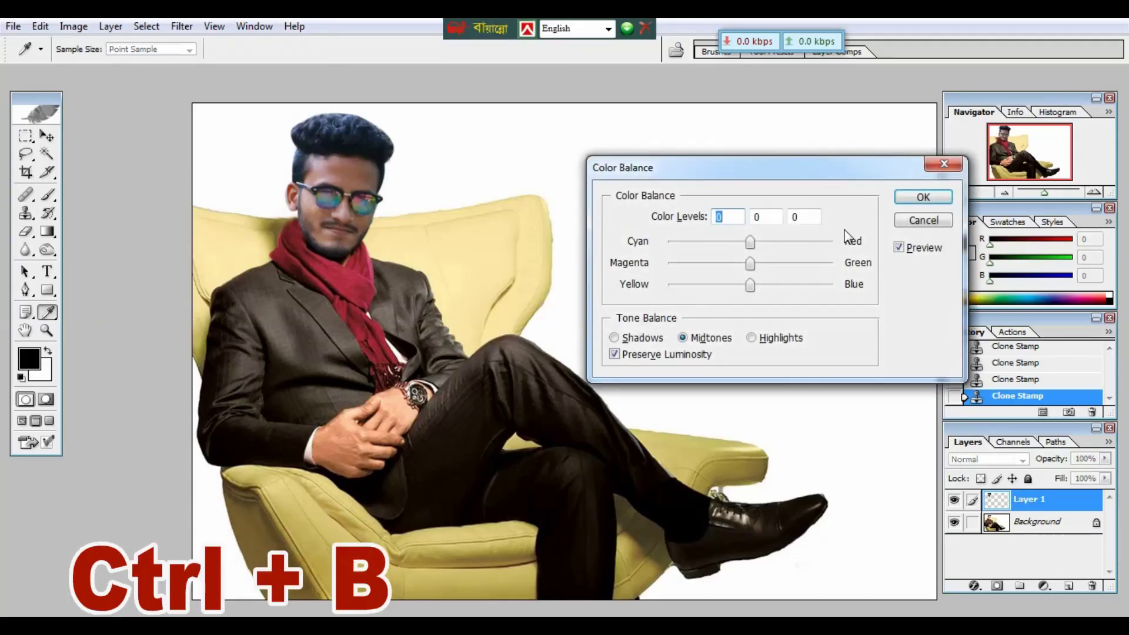
left_click_drag(743, 163, 748, 149)
left_click_drag(794, 78, 796, 82)
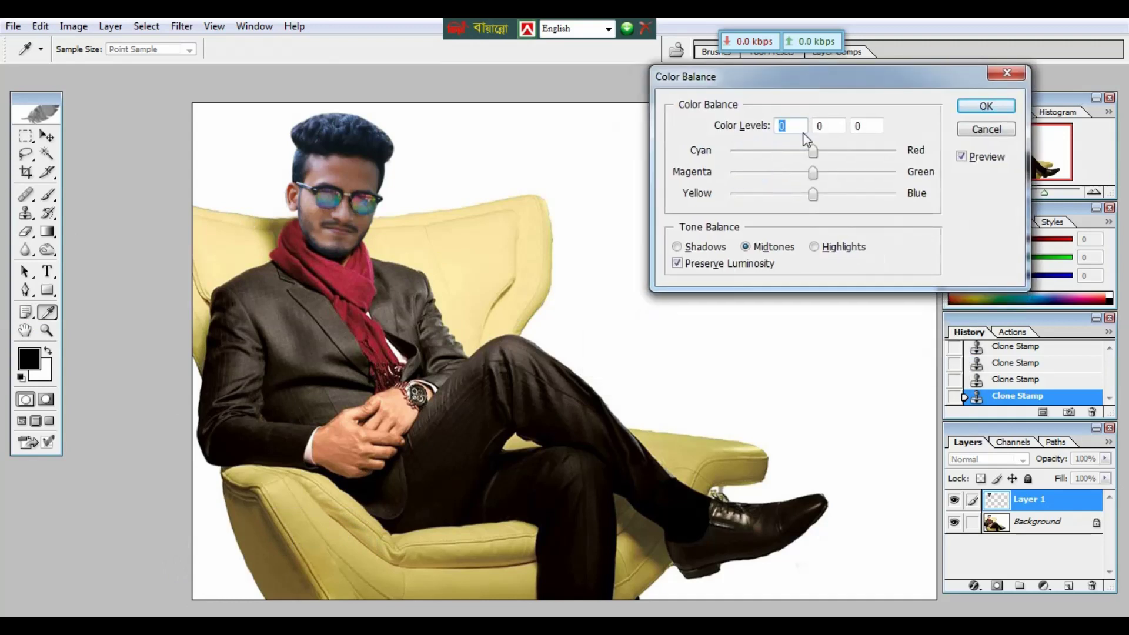
left_click_drag(813, 154, 819, 152)
left_click_drag(802, 195, 795, 195)
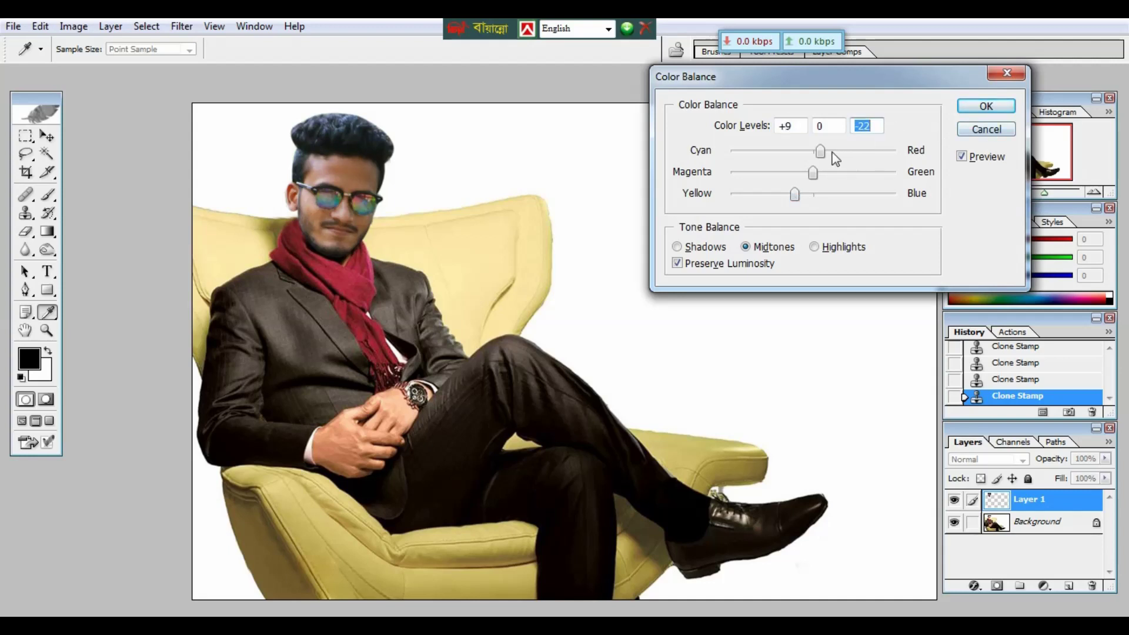
left_click_drag(820, 153, 834, 156)
left_click(986, 107)
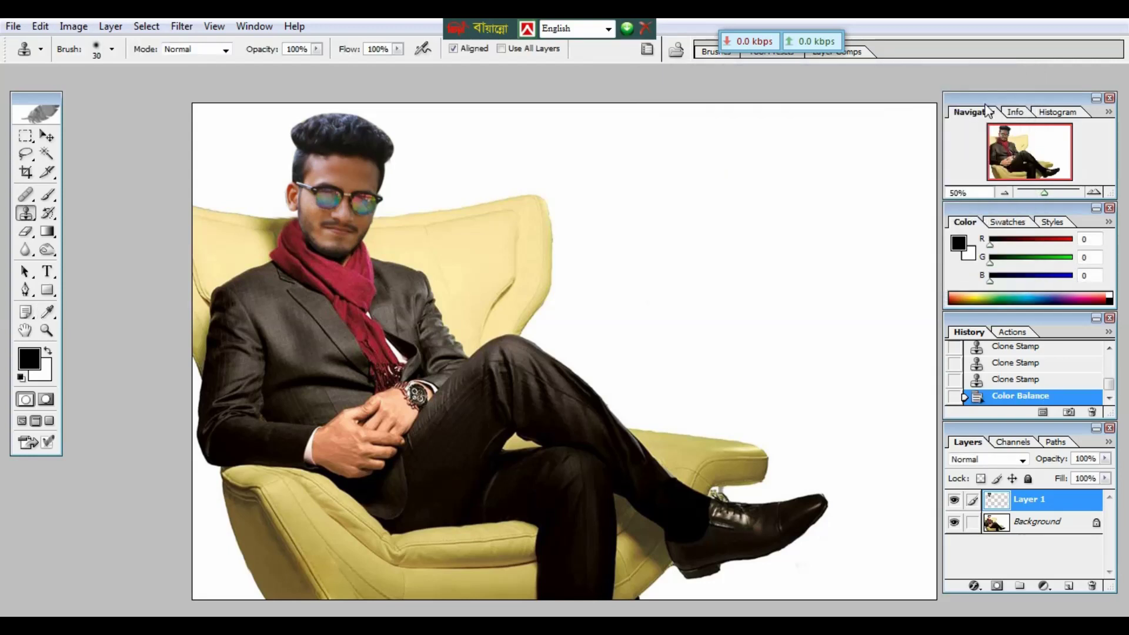
- Zoom out to the whole composite and Merge Visible into a single Background layer
key("ctrl+minus")
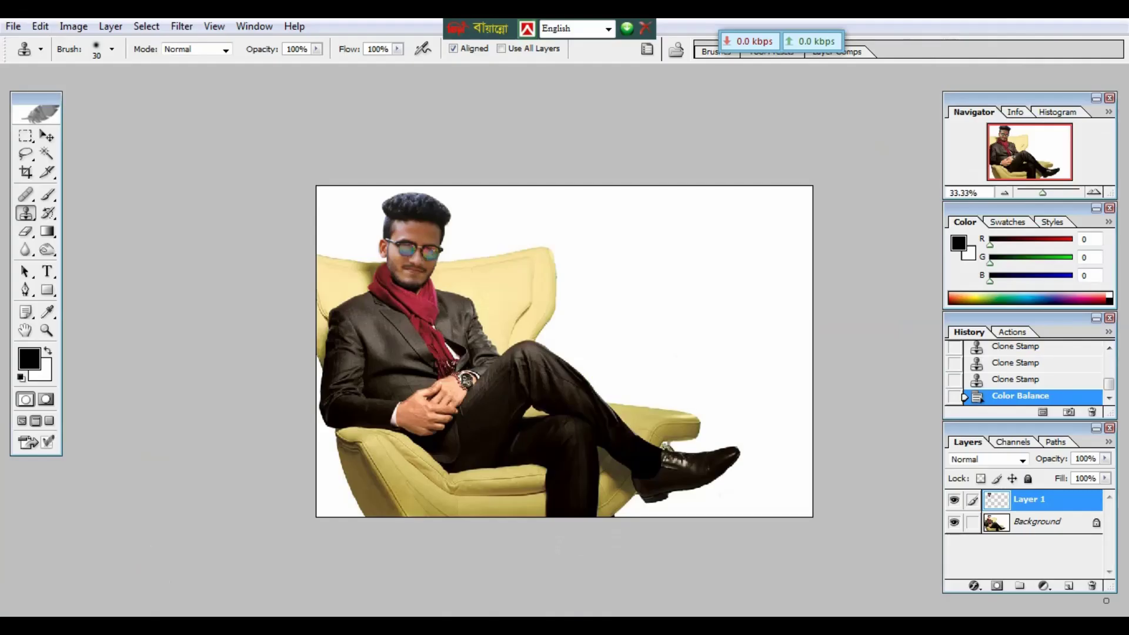
key("ctrl+shift+e")
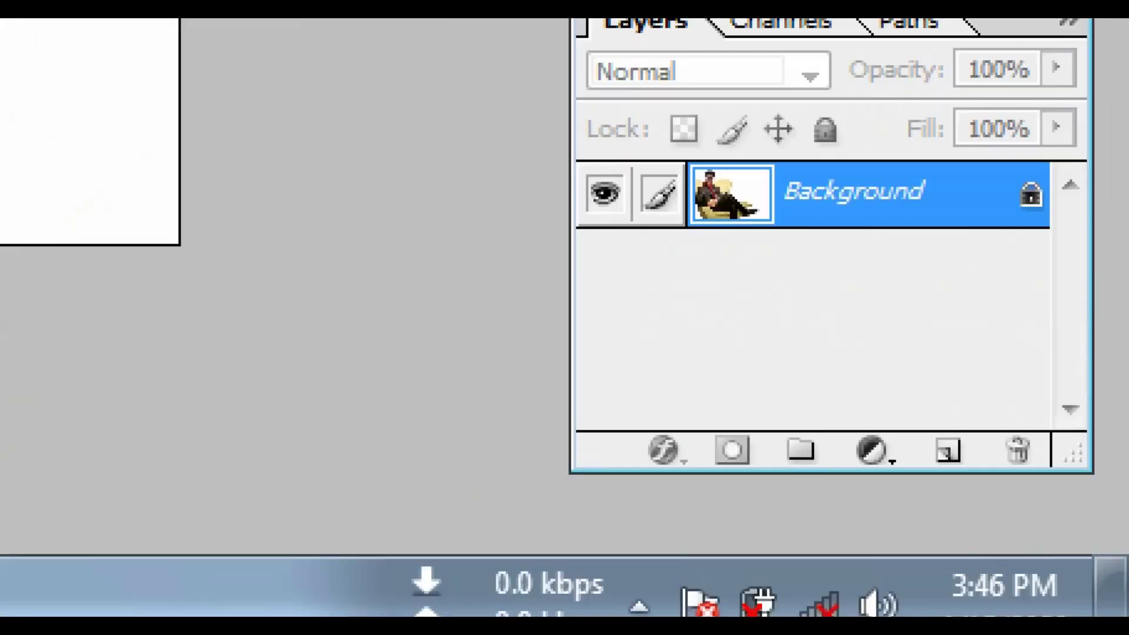